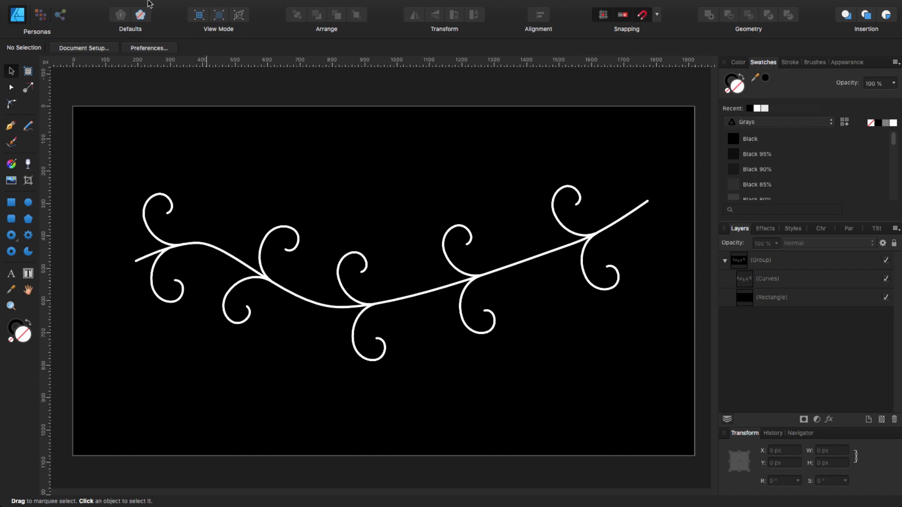
Create a new 1920 × 1080 px document at 300 DPI with RGB/16 color format
mouse_move(149, 3)
click(116, 9)
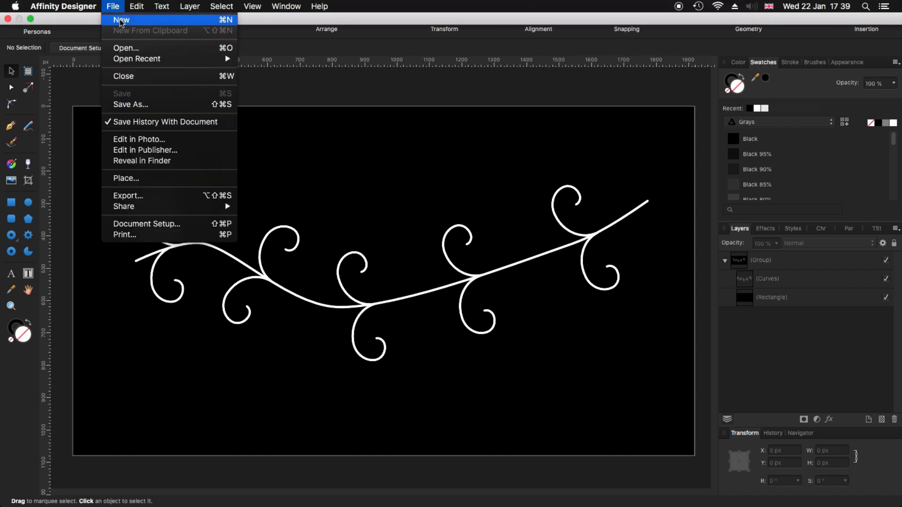
click(120, 22)
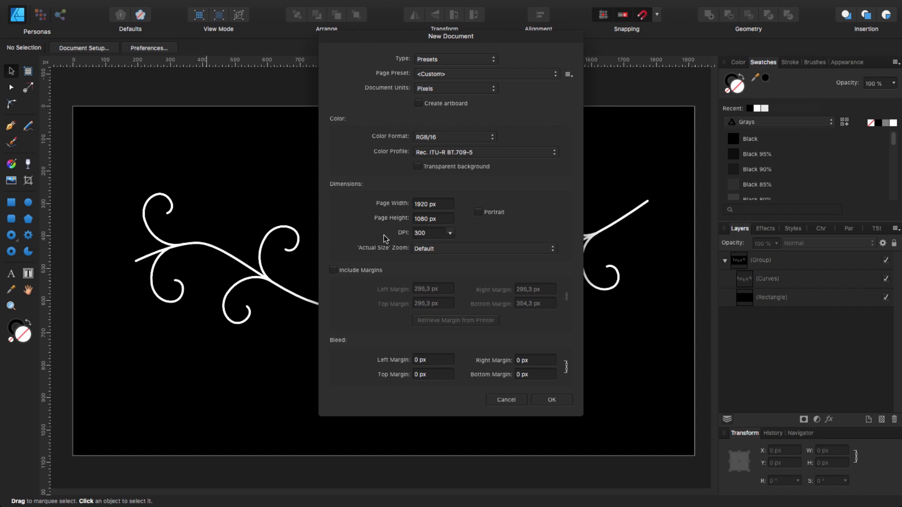
click(552, 400)
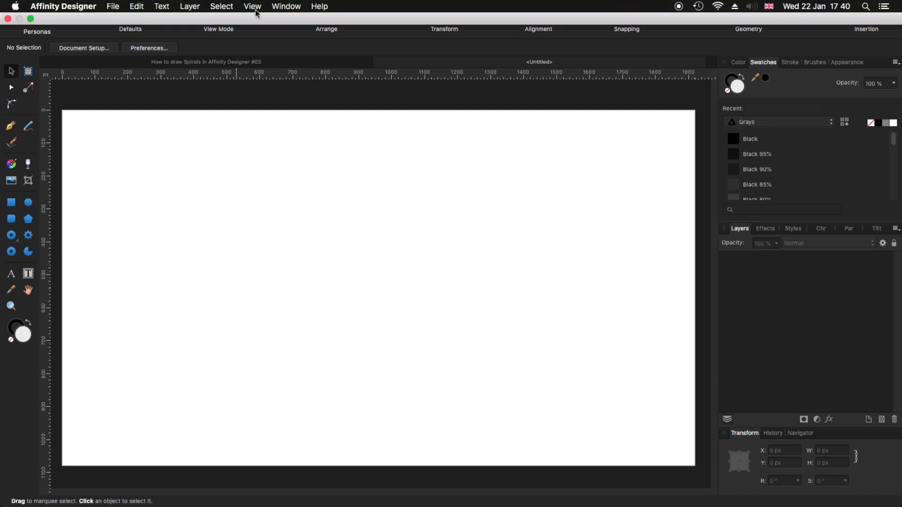
click(256, 8)
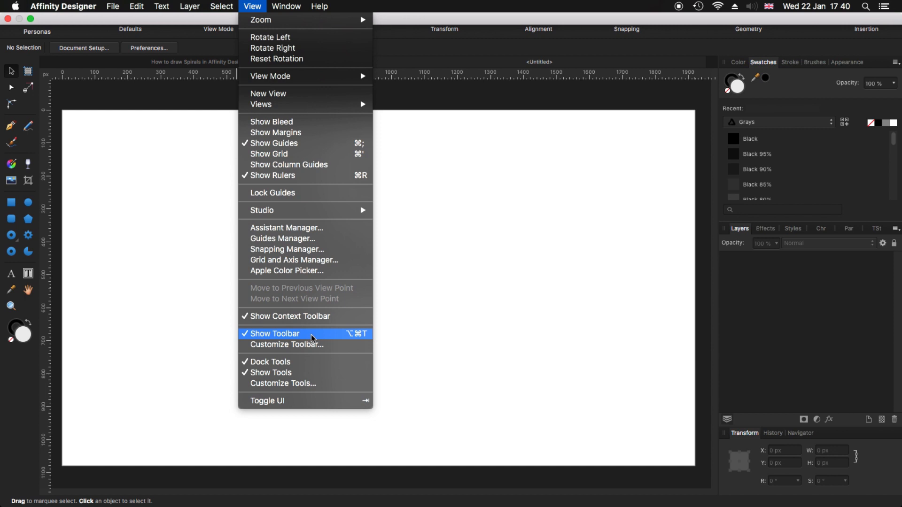
click(463, 252)
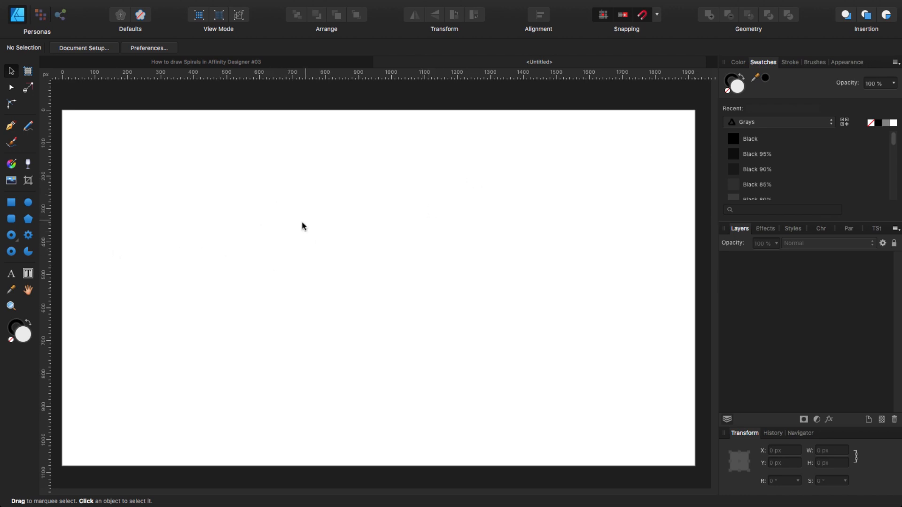
Draw a circular donut shape about 430 px in diameter, slightly left of the page's center
click(11, 239)
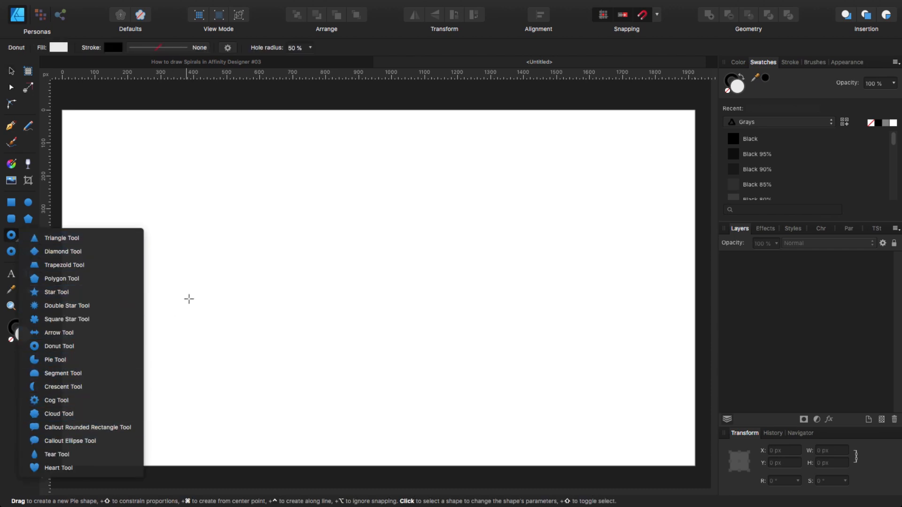
click(199, 288)
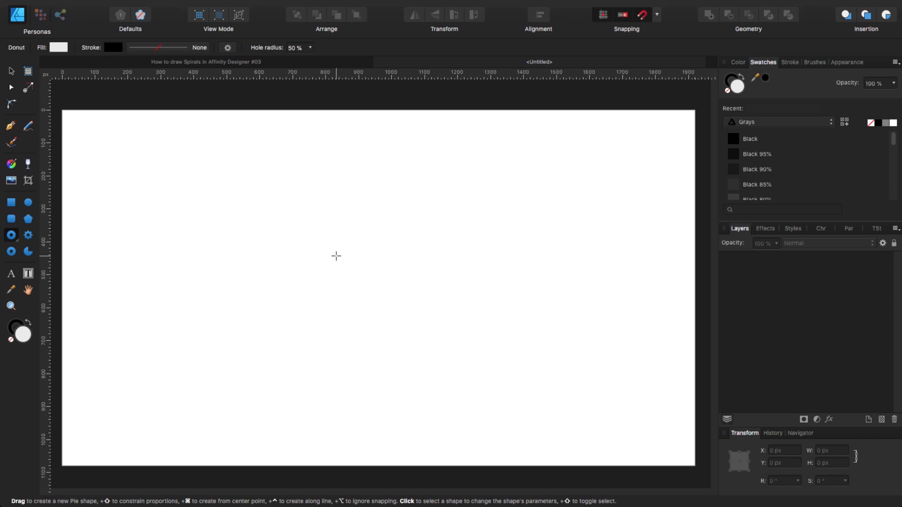
drag(336, 256, 407, 327)
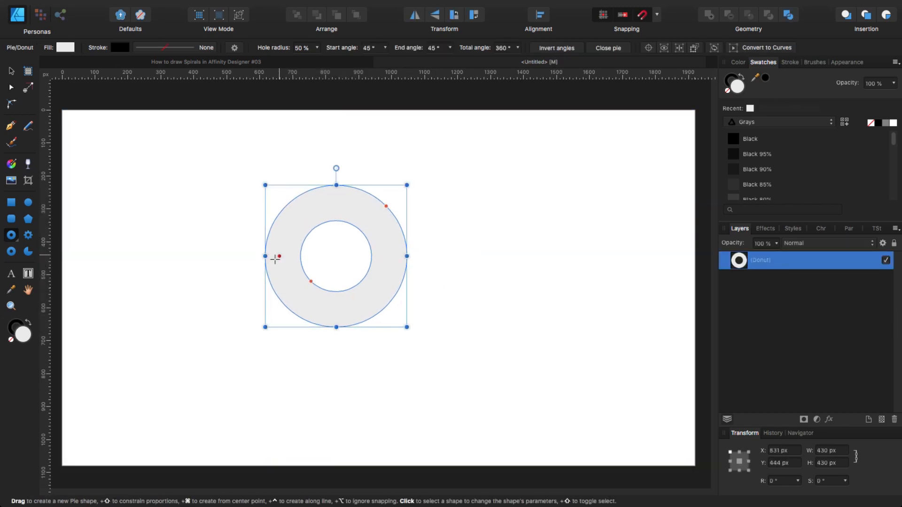
Reduce the donut to a quarter-circle arc with 100% hole radius, 90° start angle and 180° end angle, and convert it to curves
drag(311, 281, 278, 312)
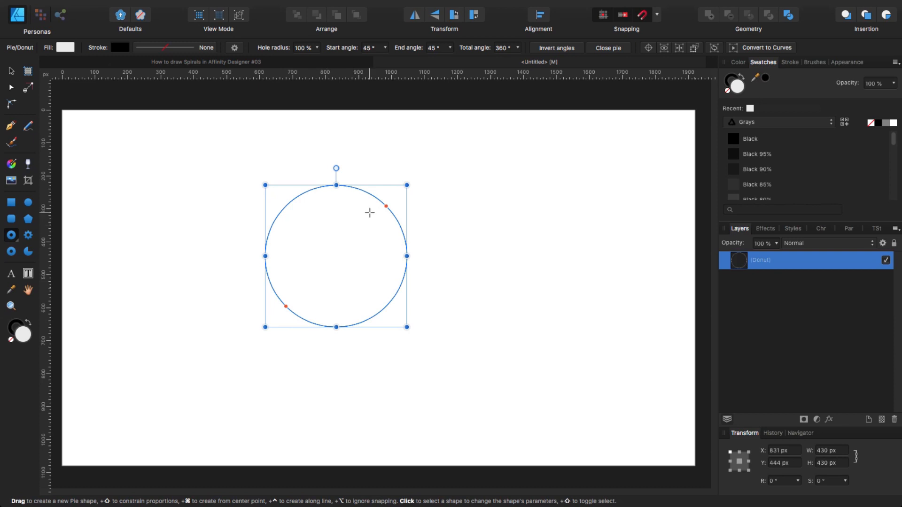
drag(386, 206, 334, 186)
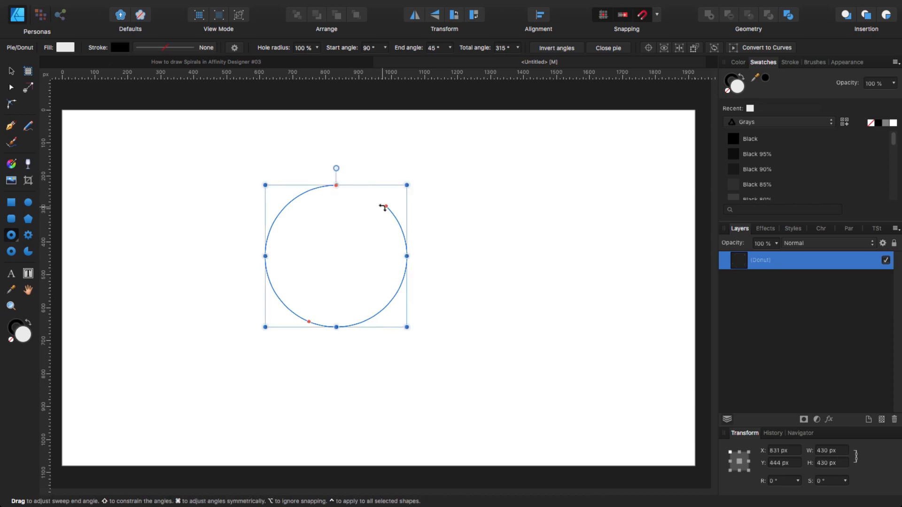
drag(386, 205, 280, 267)
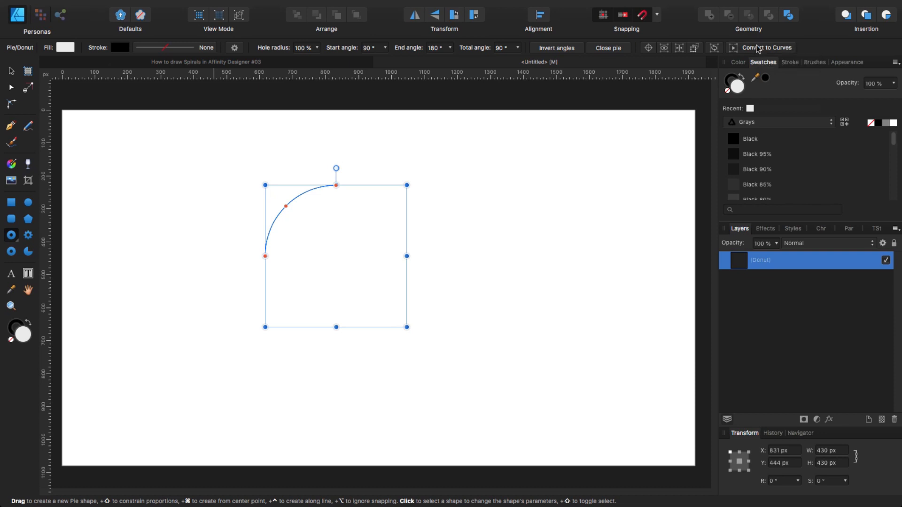
click(758, 48)
Give the quarter-circle arc a solid 1 px black stroke
click(12, 71)
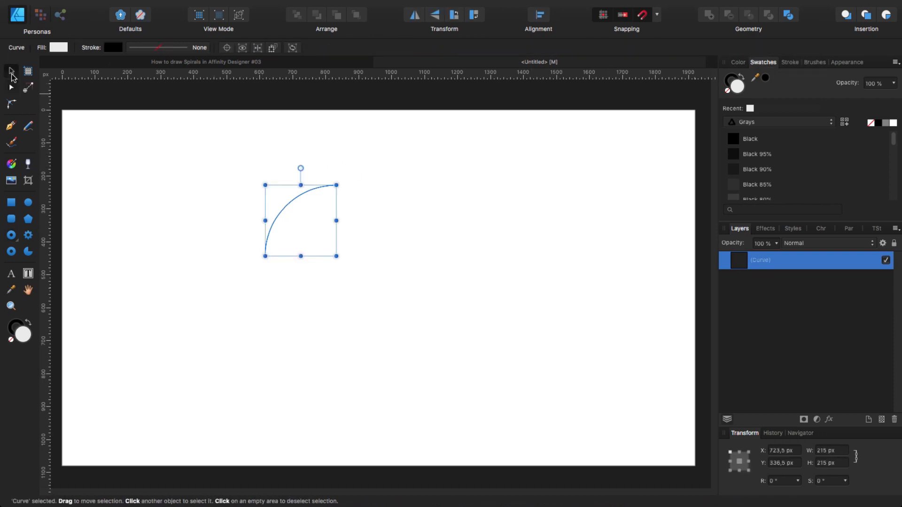
click(390, 213)
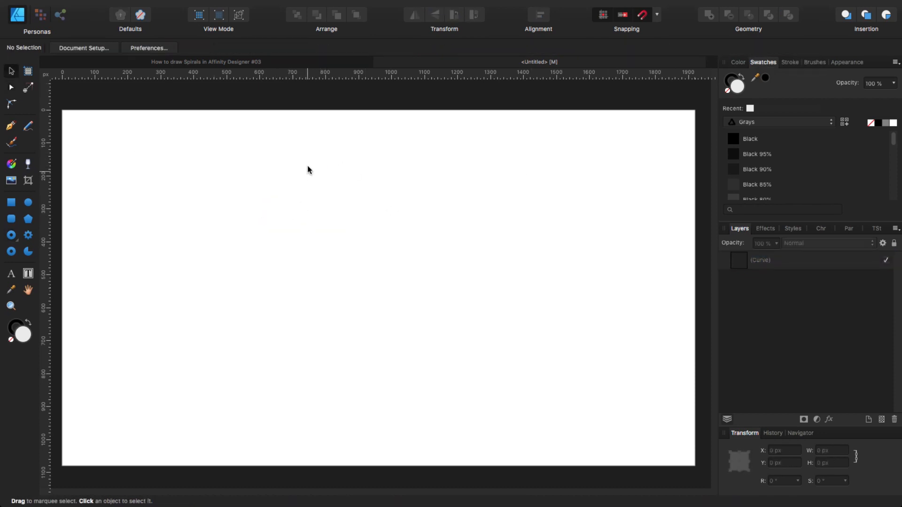
drag(228, 168, 405, 320)
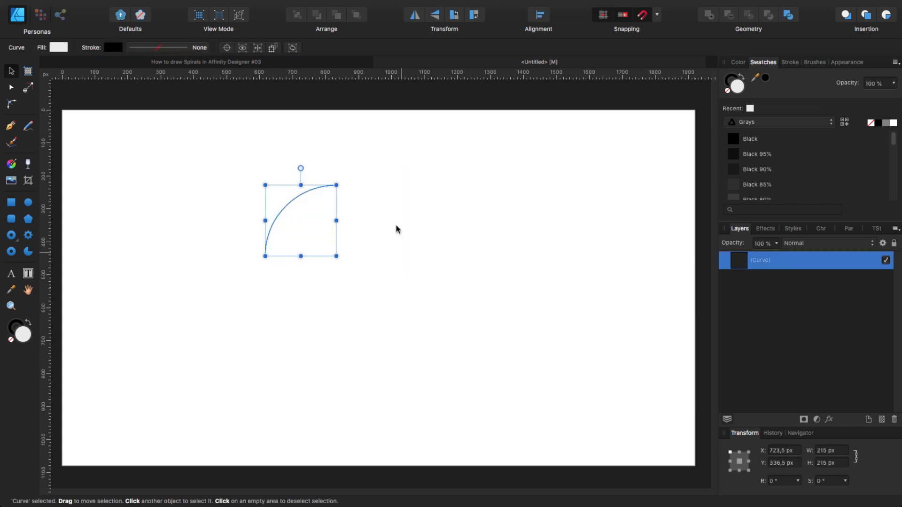
click(155, 48)
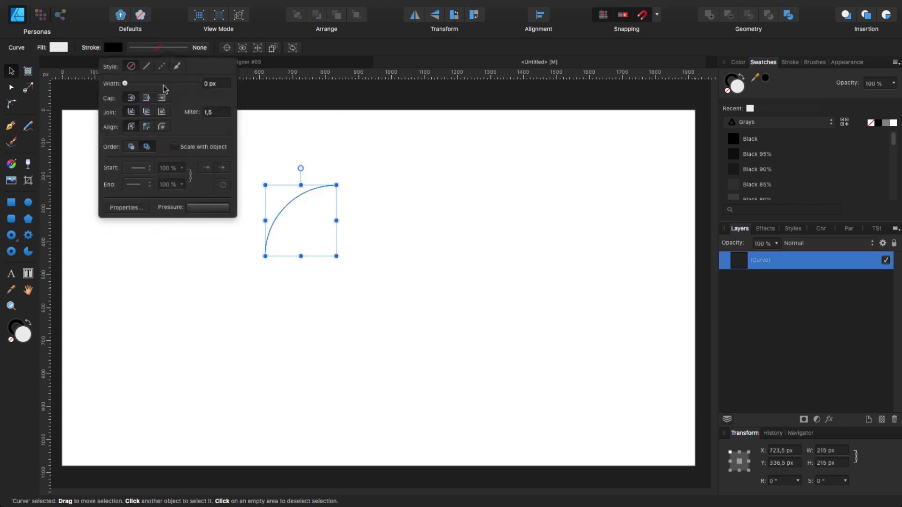
click(146, 69)
click(217, 292)
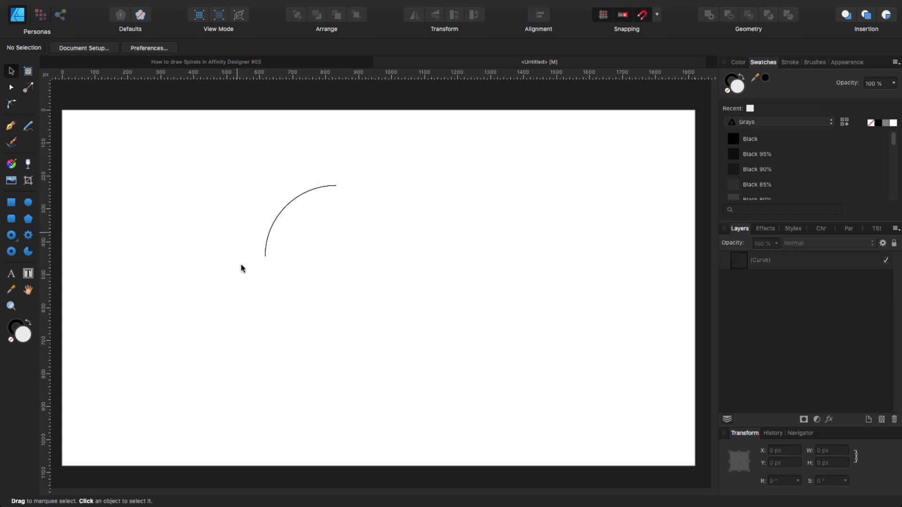
Duplicate the arc and scale the copy proportionally by a factor of 1.05
click(288, 204)
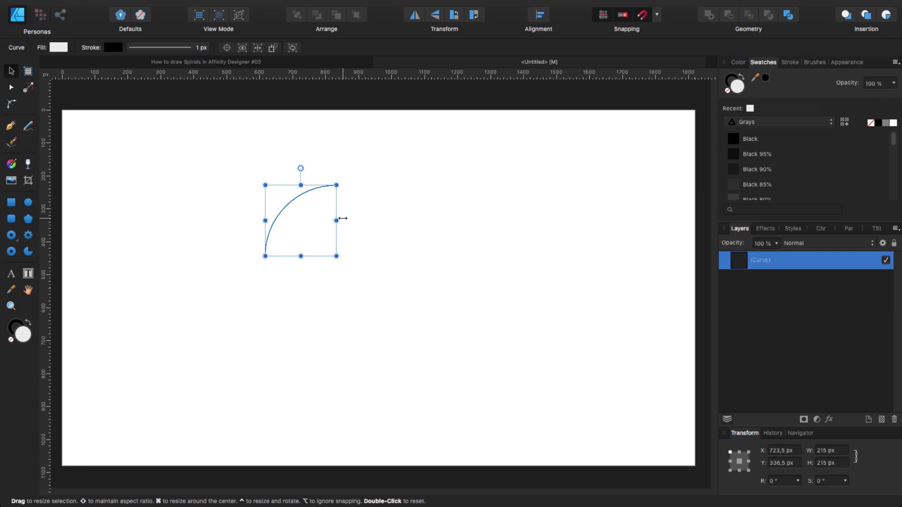
key(super+j)
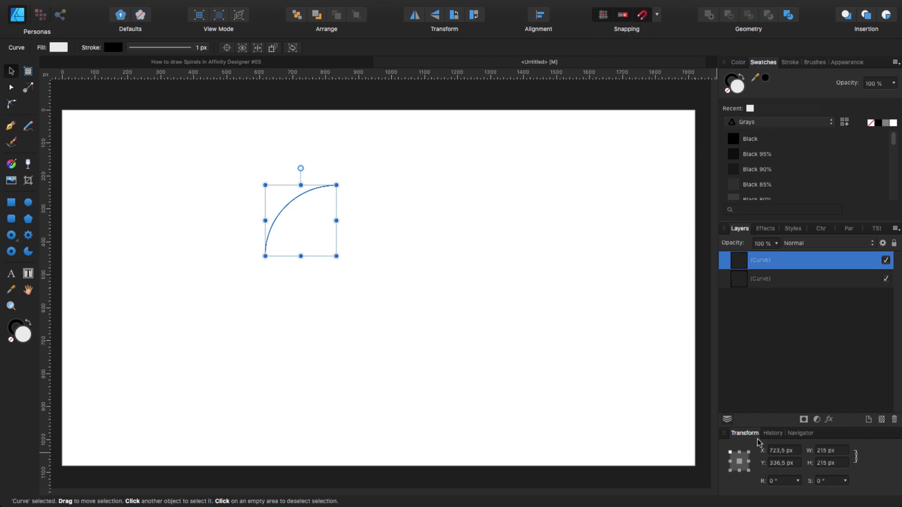
click(844, 452)
text(*)
text(1.05)
key(Return)
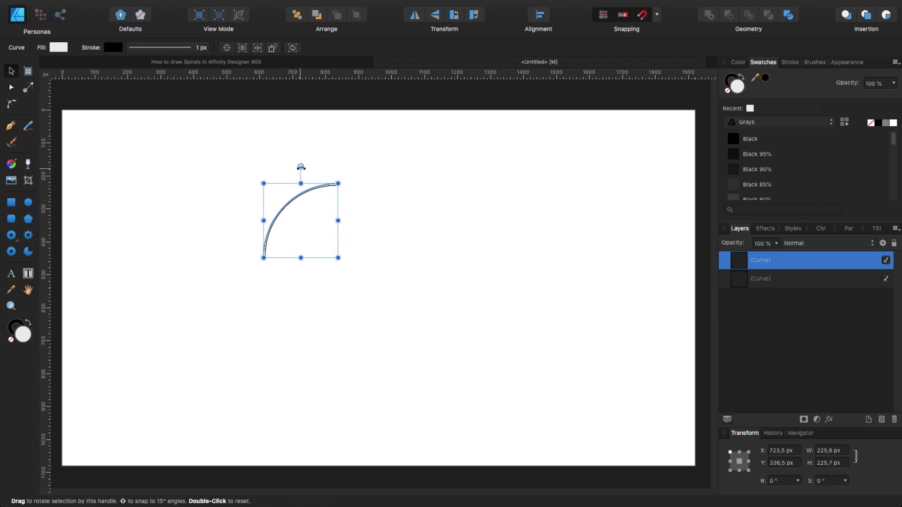
Rotate the enlarged copy 90° counterclockwise and snap its upper end to the lower end of the original arc
key(super+equal)
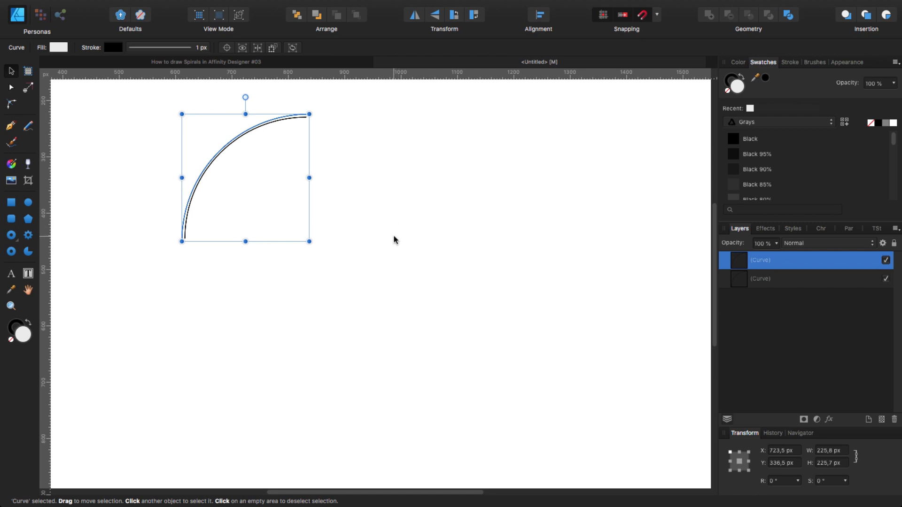
drag(394, 240, 531, 306)
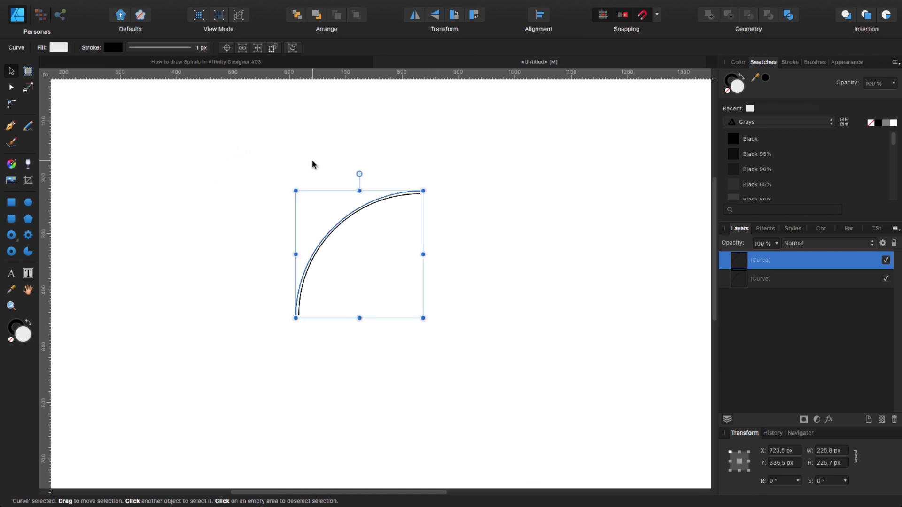
drag(360, 174, 308, 363)
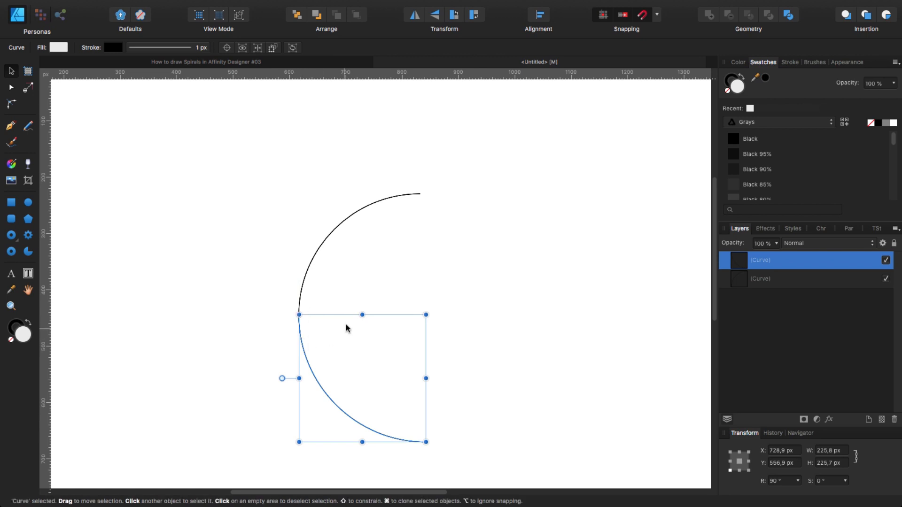
Power-duplicate the rotated arc repeatedly to build a tight spiral of several turns
key(super+j)
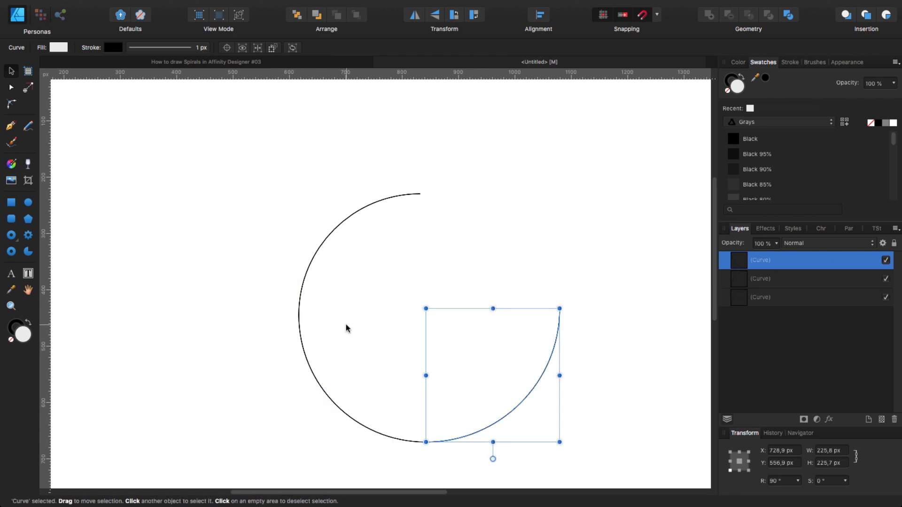
key(super+j)
key(super+j)
key(super+j)
key(super+j)
key(super+j)
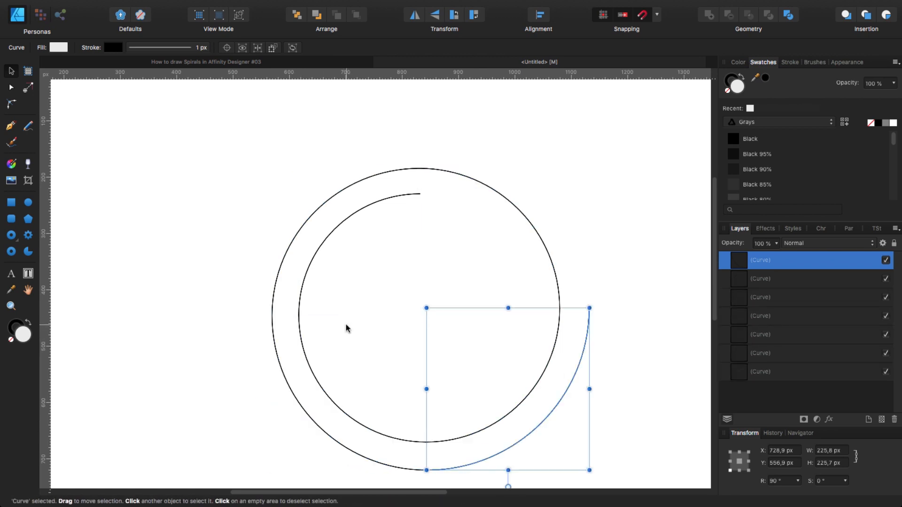
key(super+j)
key(super+j)
key(super+j)
key(super+j)
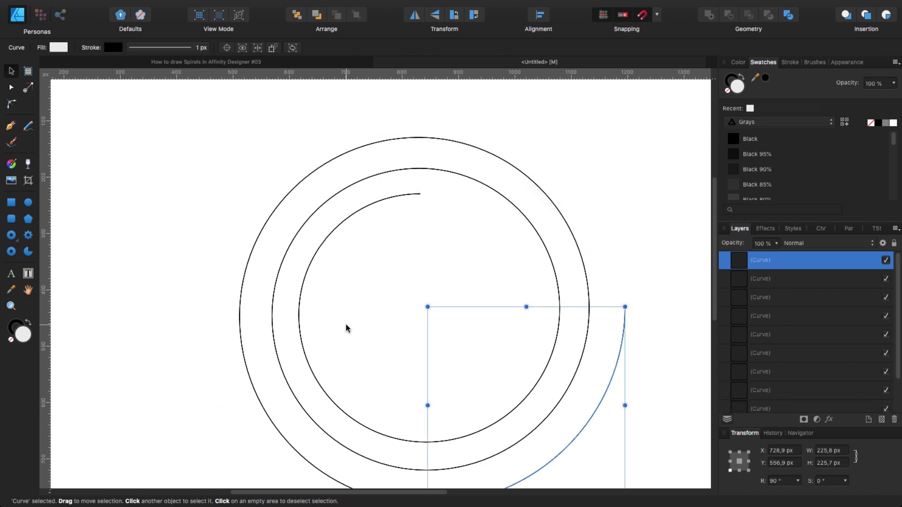
key(super+j)
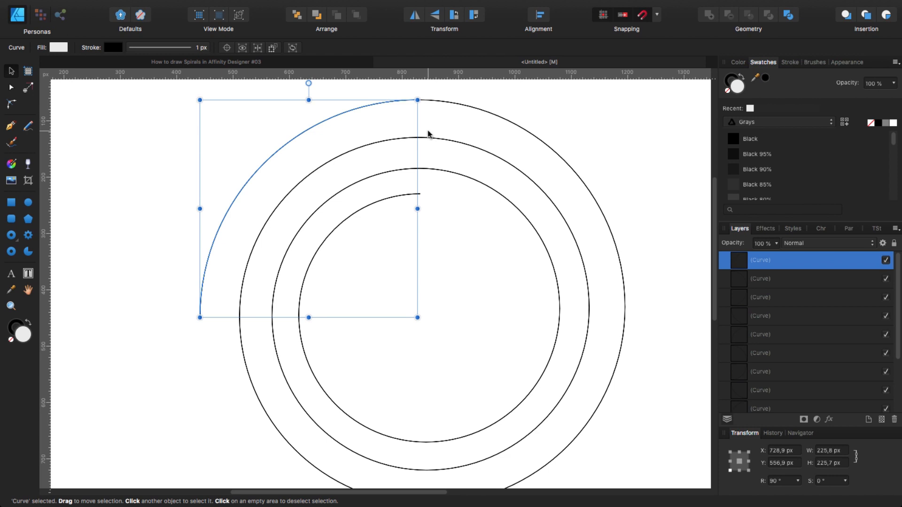
Undo the power duplicates until only the original arc and its attached rotated copy remain
key(Delete)
key(Delete)
key(Delete)
key(Delete)
key(Delete)
key(Delete)
key(Delete)
key(Delete)
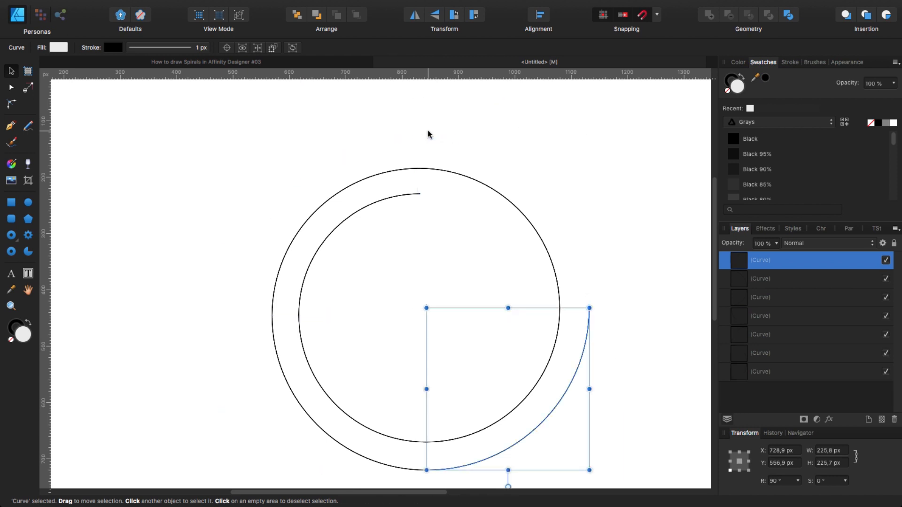
key(Delete)
key(Delete)
key(Delete)
key(Delete)
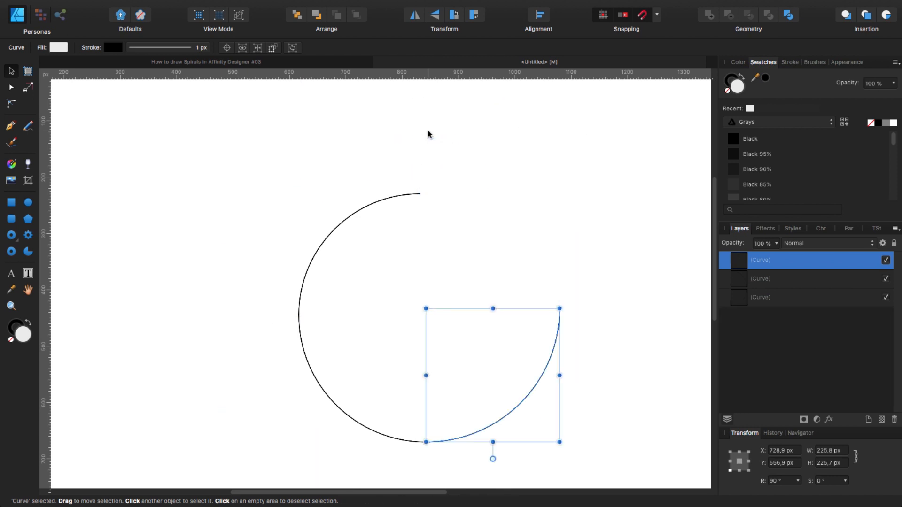
key(super+z)
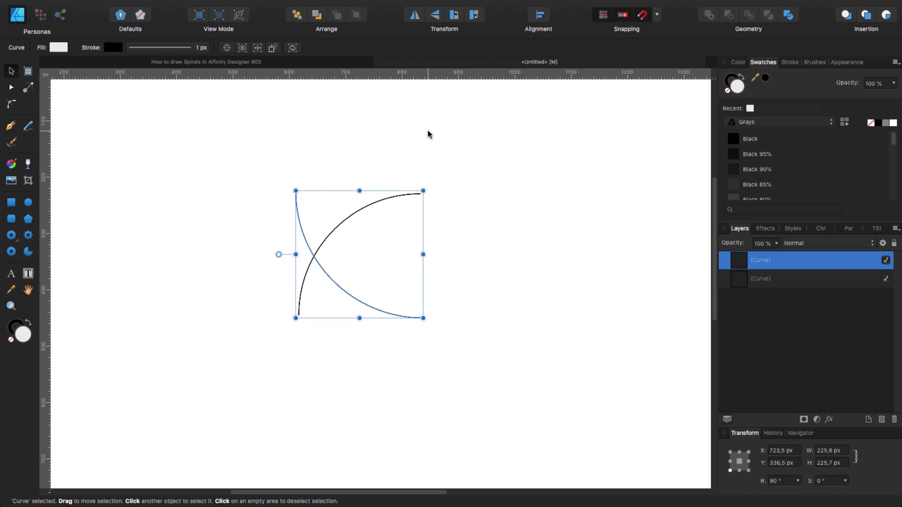
key(super+shift+z)
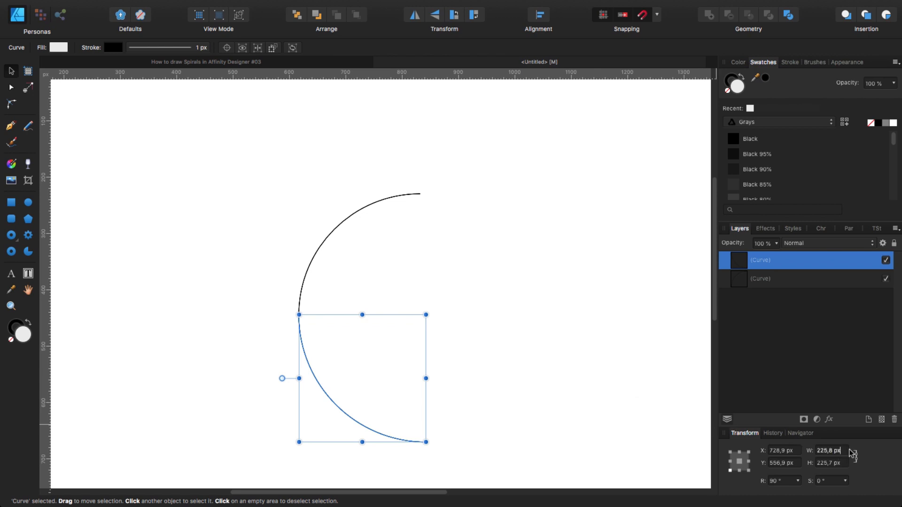
Scale the lower arc proportionally by a factor of 1.4 and snap it back onto the first arc's lower end
text(*1.4)
key(Return)
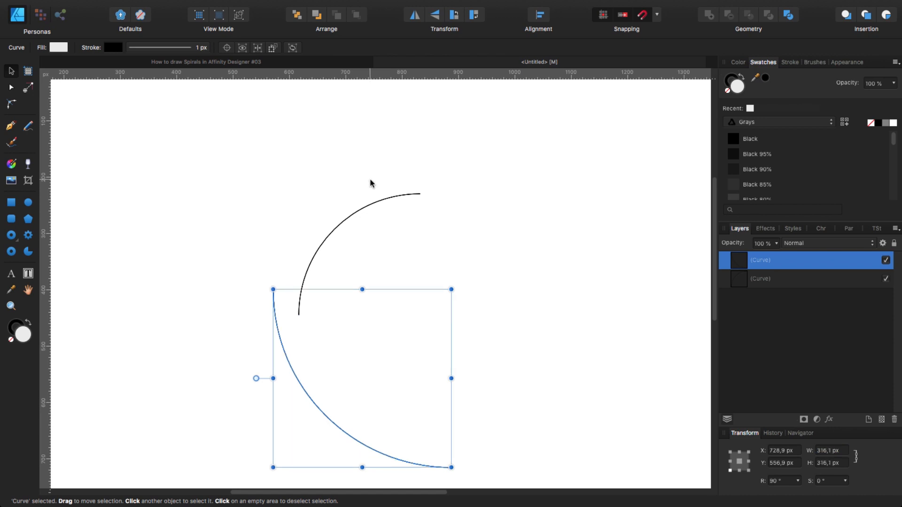
drag(288, 357, 316, 384)
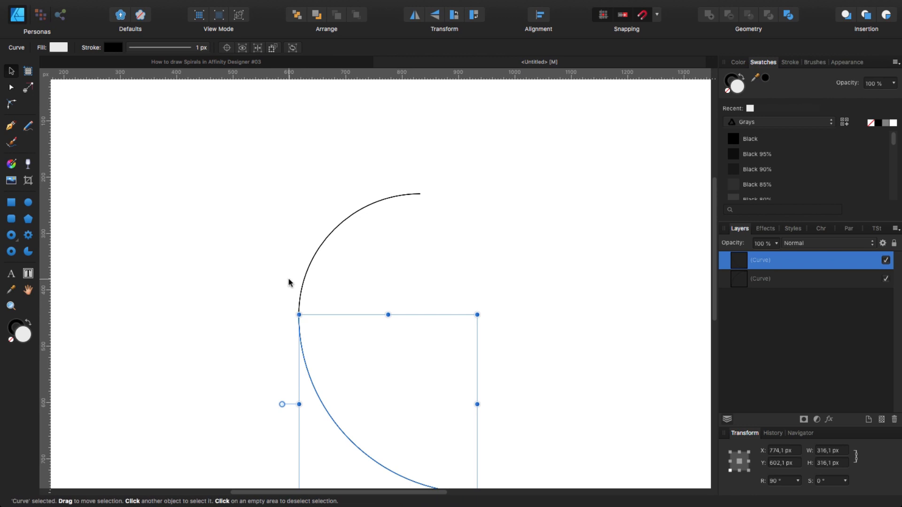
Power-duplicate the enlarged lower arc four times to build a widely expanding spiral
key(super+j)
key(super+j)
key(super+j)
key(super+j)
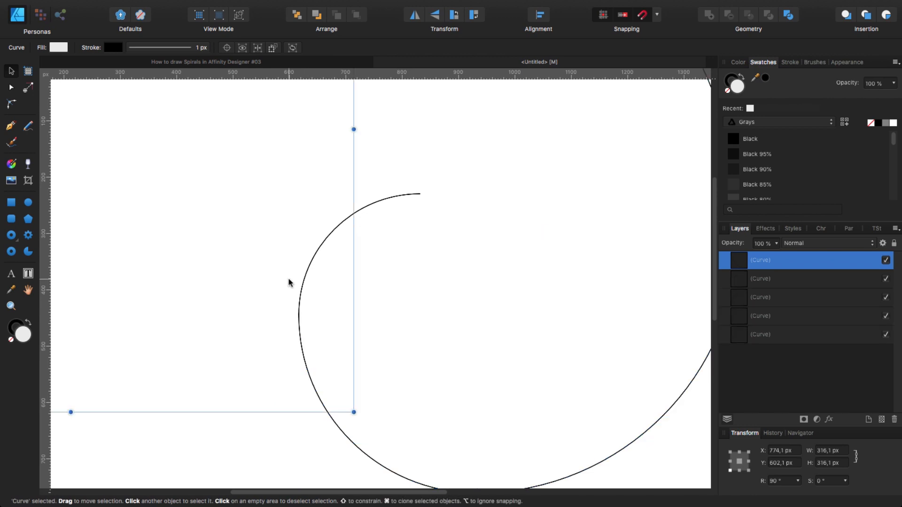
key(super+minus)
key(super+minus)
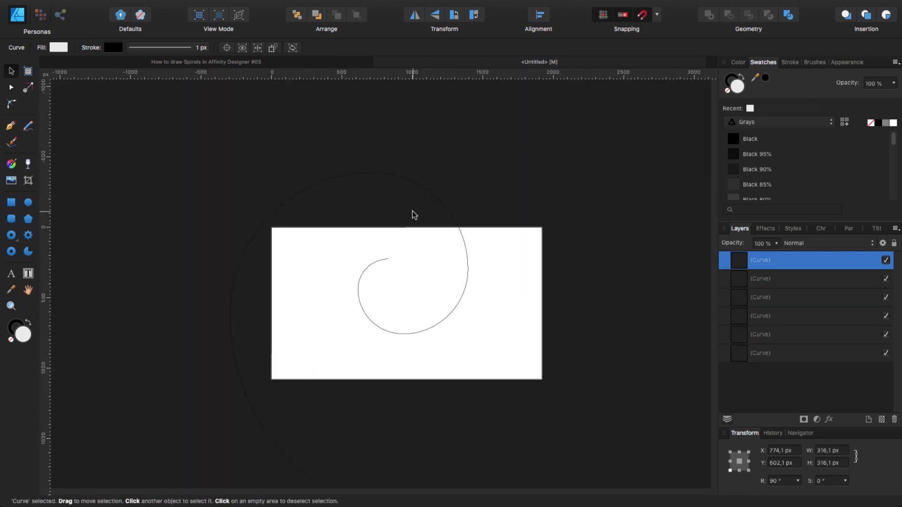
key(super+minus)
key(super+minus)
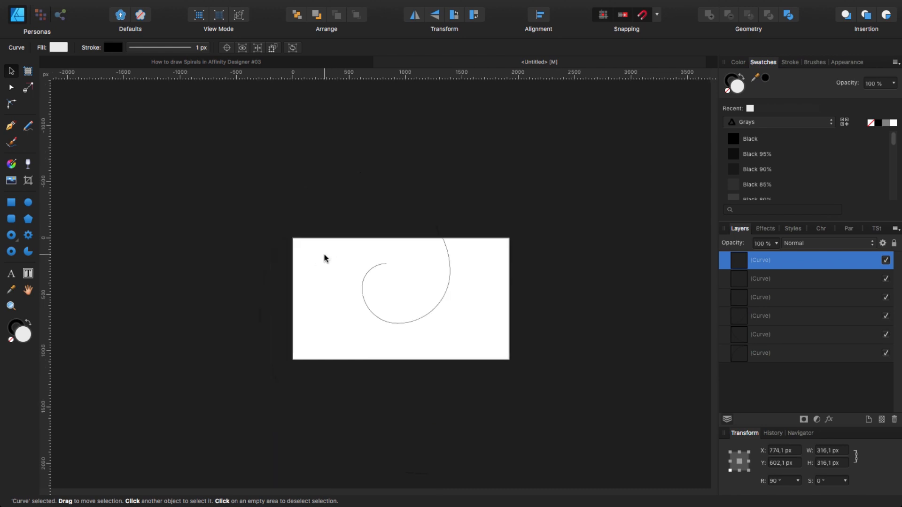
Expand the strokes of all six spiral arcs and merge them into one shape with the Add geometry operation
drag(209, 197, 517, 444)
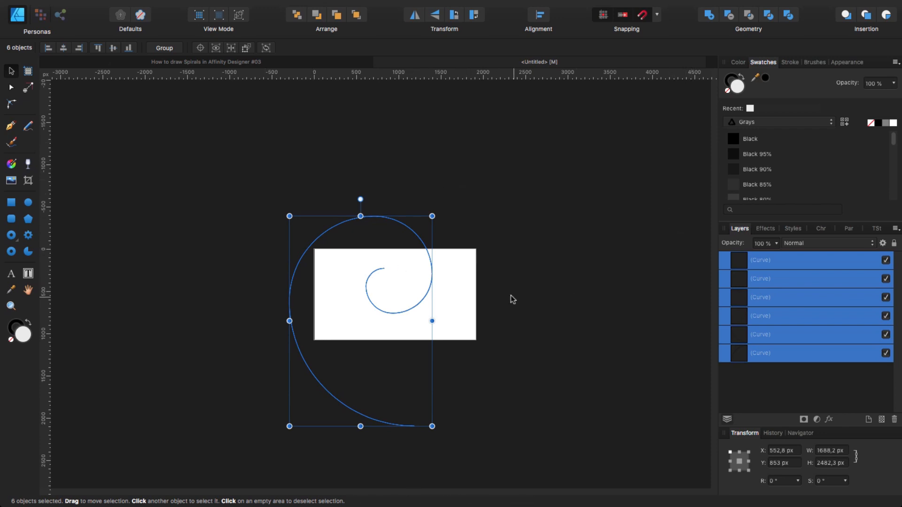
mouse_move(250, 2)
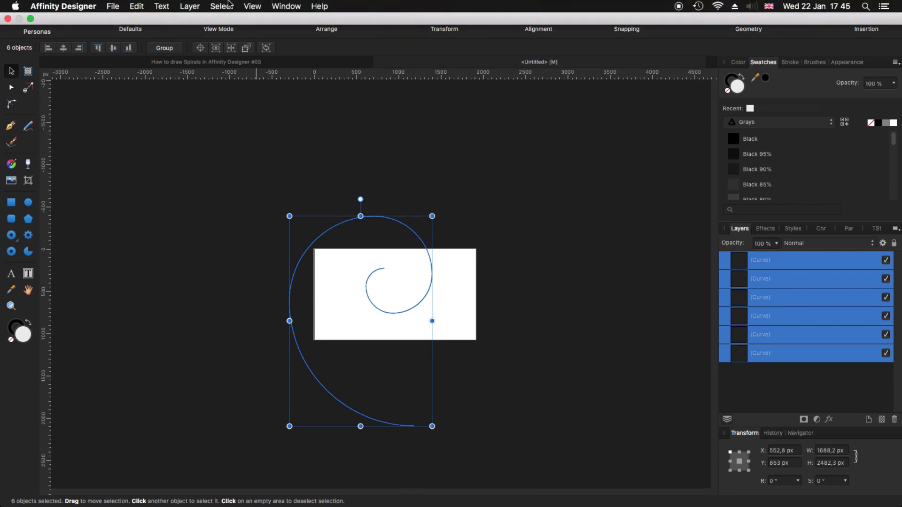
click(190, 7)
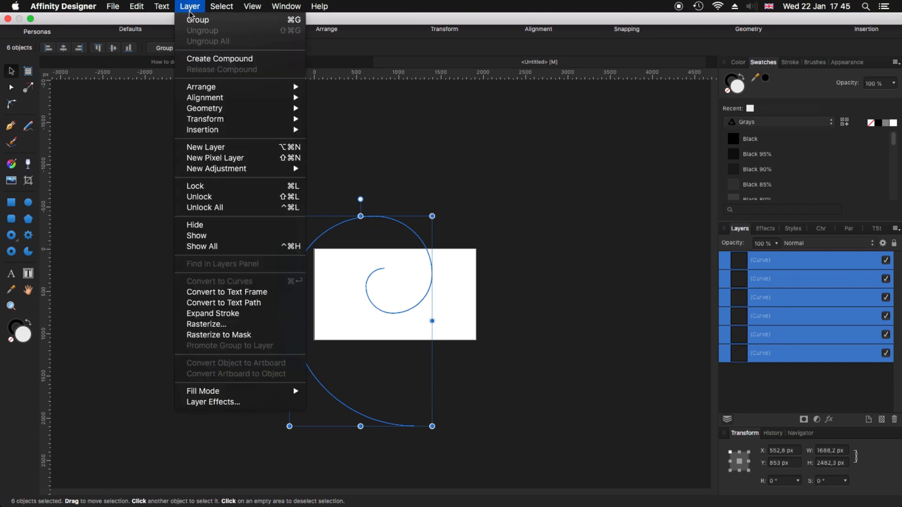
click(231, 313)
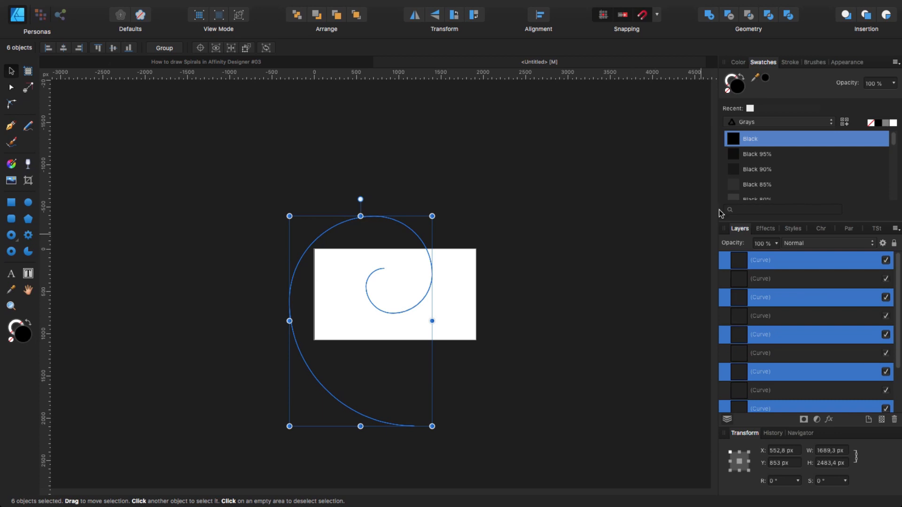
click(710, 16)
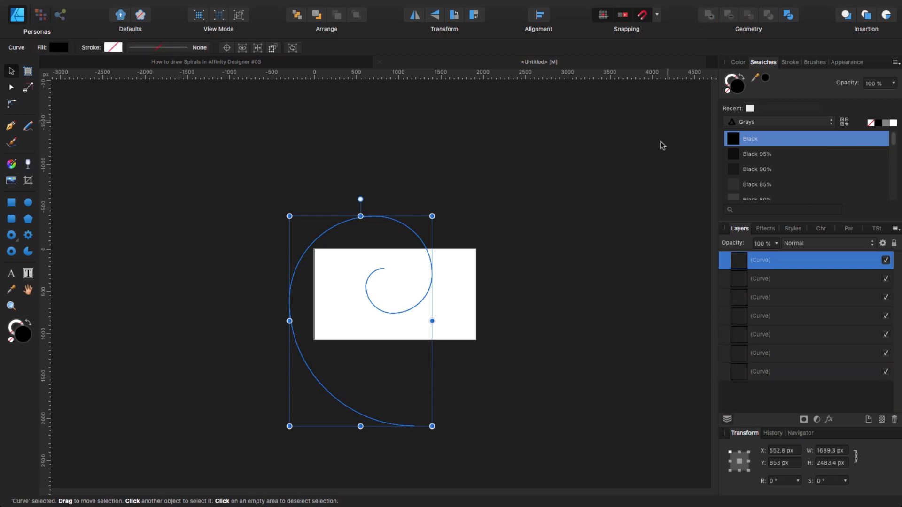
Move the merged spiral aside and delete the six original arcs left underneath it
drag(415, 313, 450, 307)
click(752, 283)
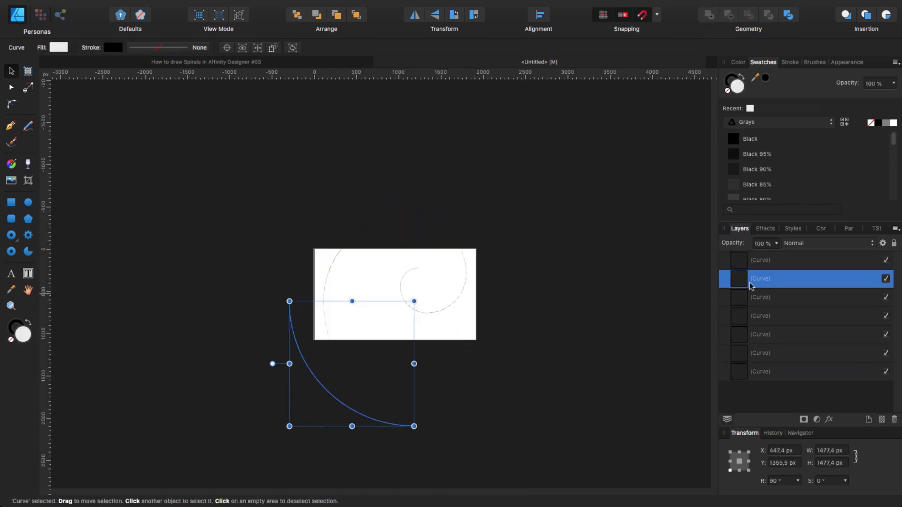
shift+click(750, 372)
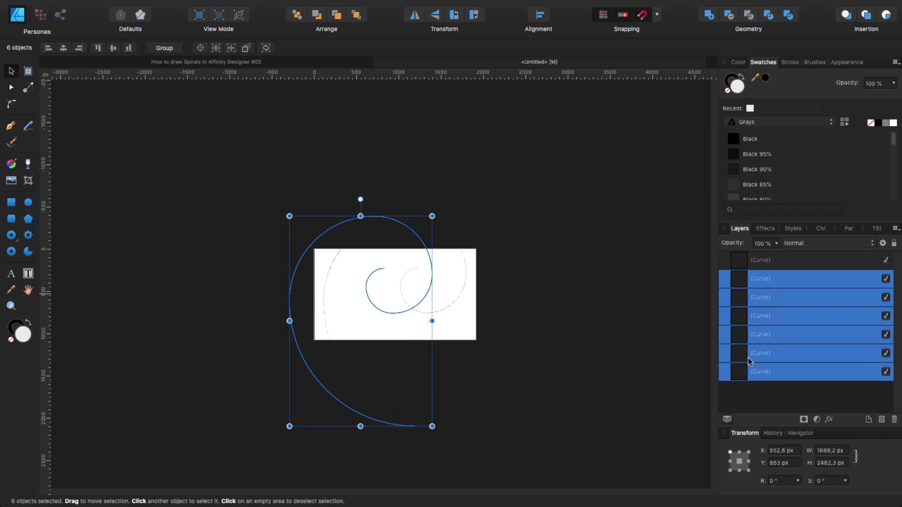
key(Delete)
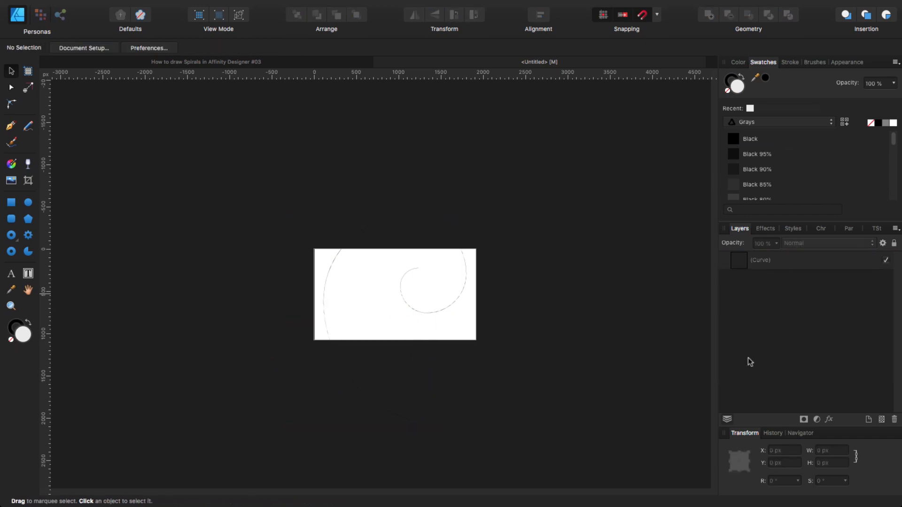
Give the merged spiral a solid 1 px stroke with Scale with object enabled
click(401, 291)
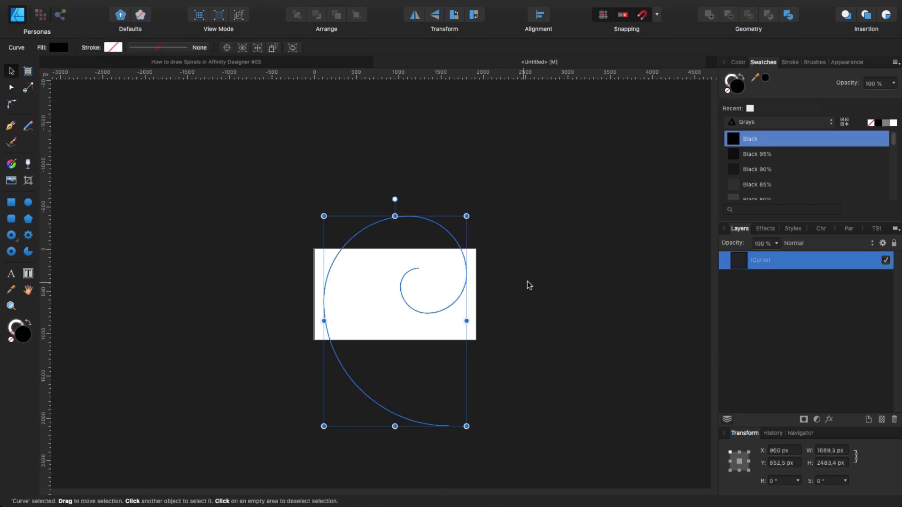
click(147, 48)
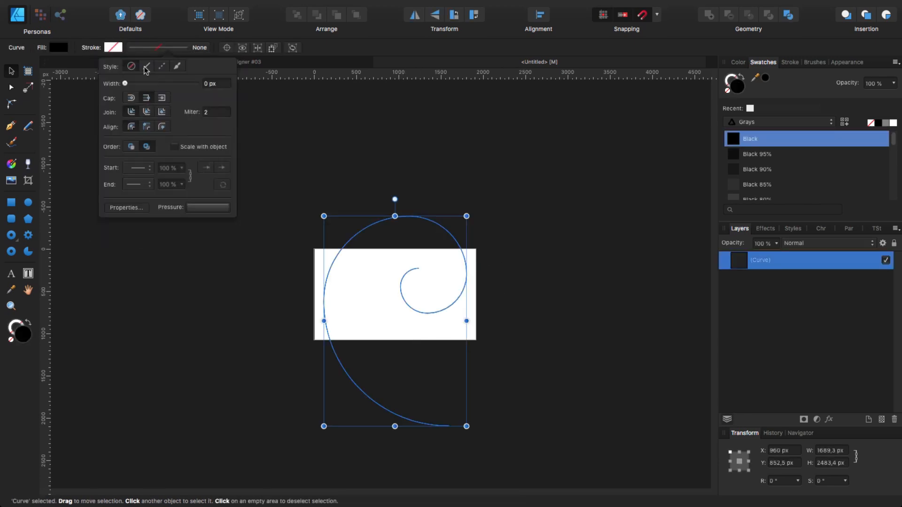
click(147, 66)
drag(144, 84, 142, 84)
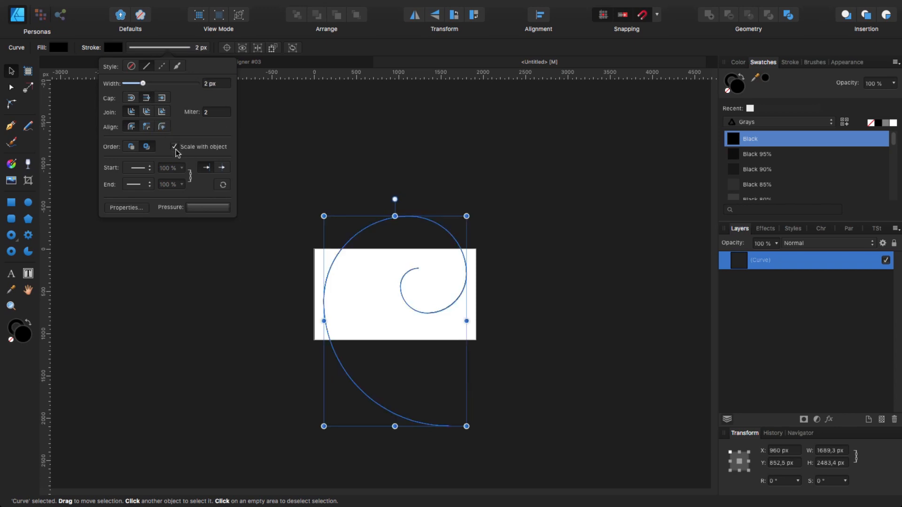
drag(143, 85, 144, 88)
text(1)
key(Return)
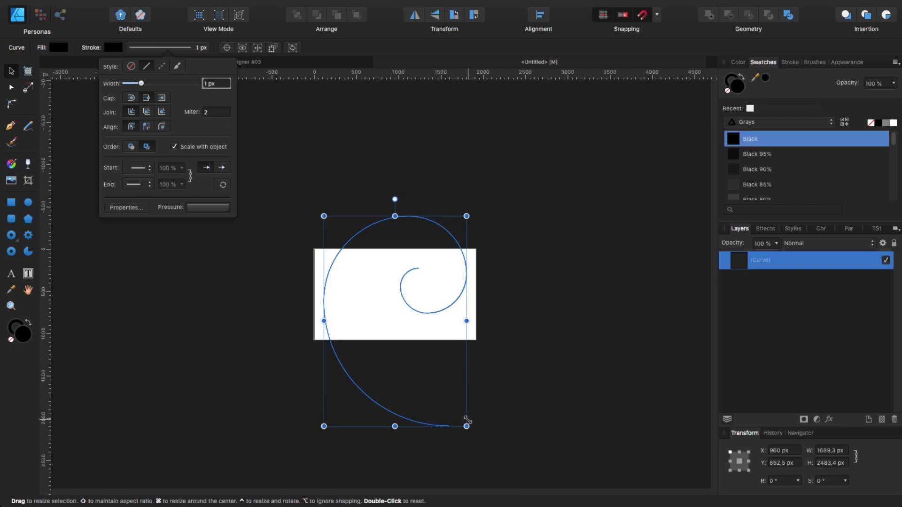
Shrink the spiral proportionally to about 117 by 171 px and move it to the upper middle of the page
mouse_move(467, 420)
mouse_down()
mouse_move(391, 336)
mouse_move(389, 346)
mouse_move(400, 316)
mouse_up()
key(super+plus)
key(super+z)
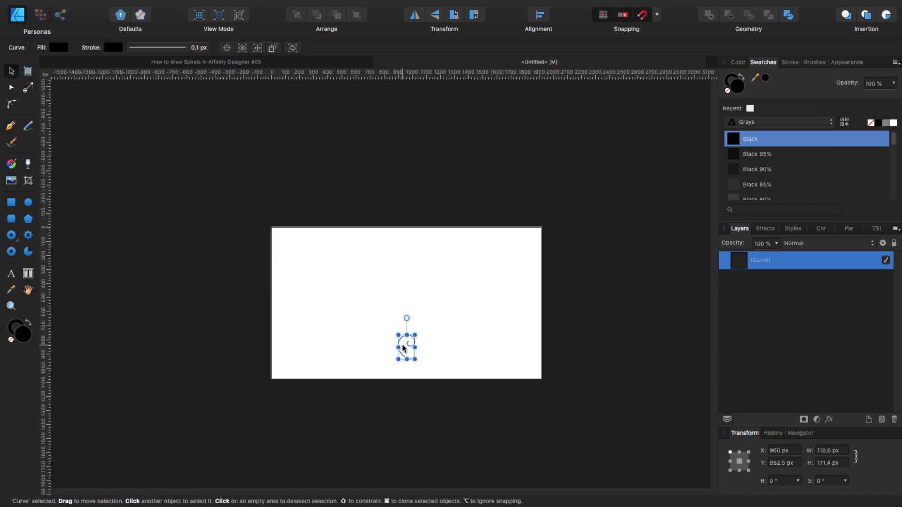
drag(402, 354, 376, 273)
scroll(383, 284, up, 6)
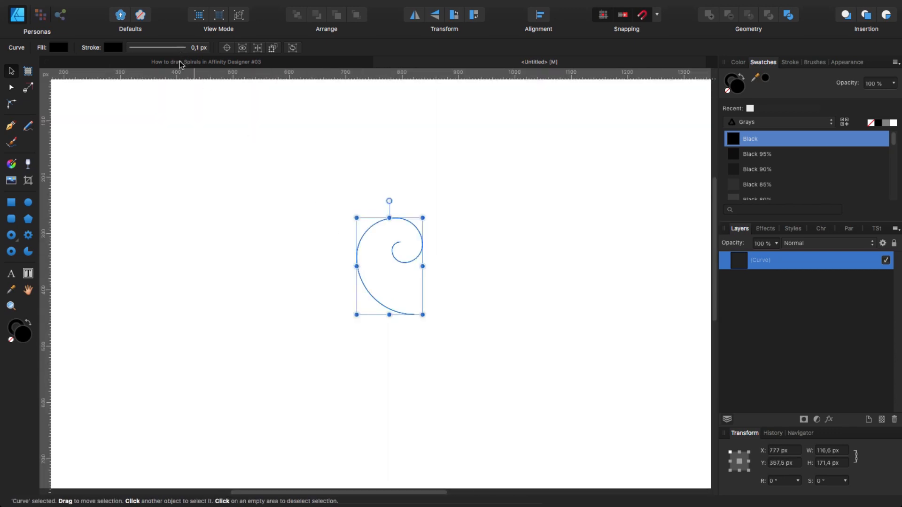
Set the small spiral's stroke width to 2 px and deselect it
click(185, 47)
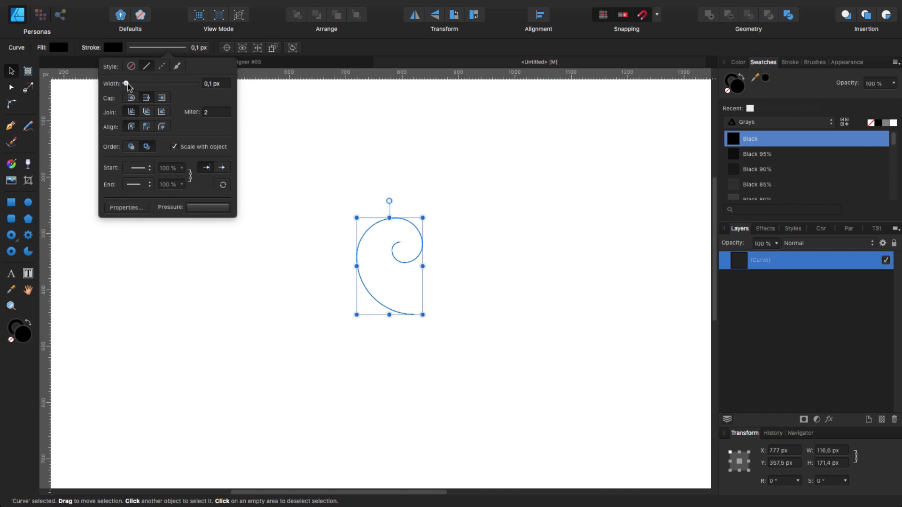
drag(127, 84, 143, 84)
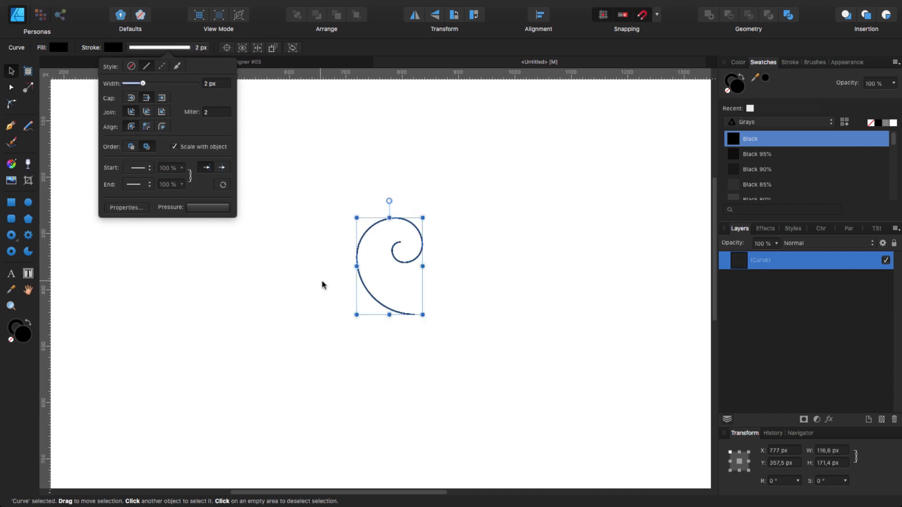
click(322, 285)
scroll(395, 263, down, 5)
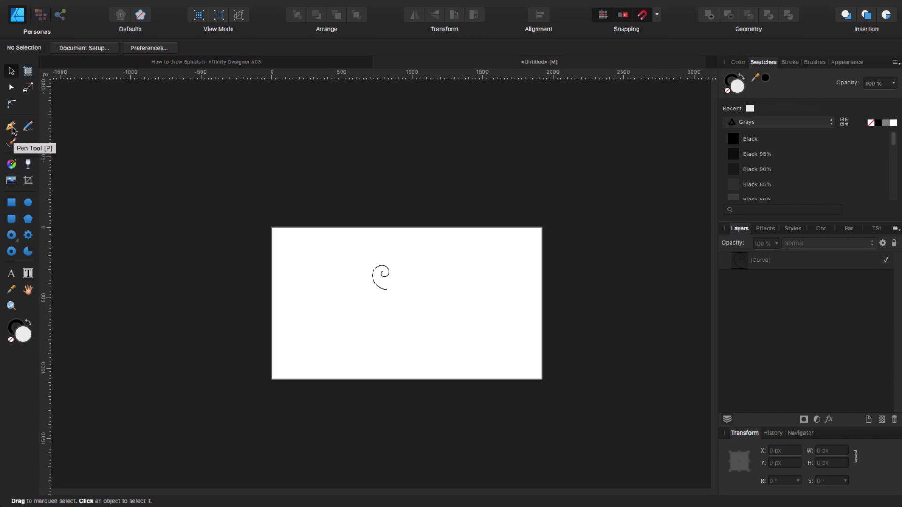
Draw an open wavy curve about 1746 px wide across the page with the Pen tool in Smart mode
click(12, 130)
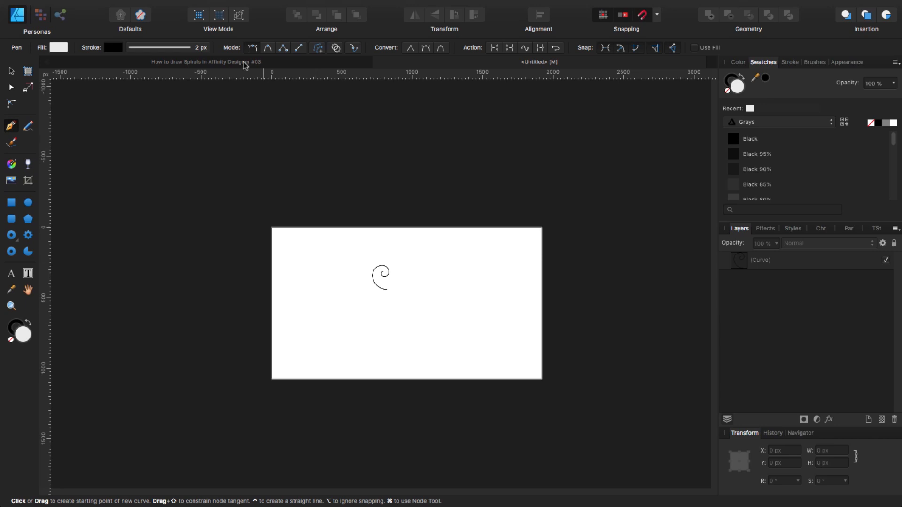
click(268, 48)
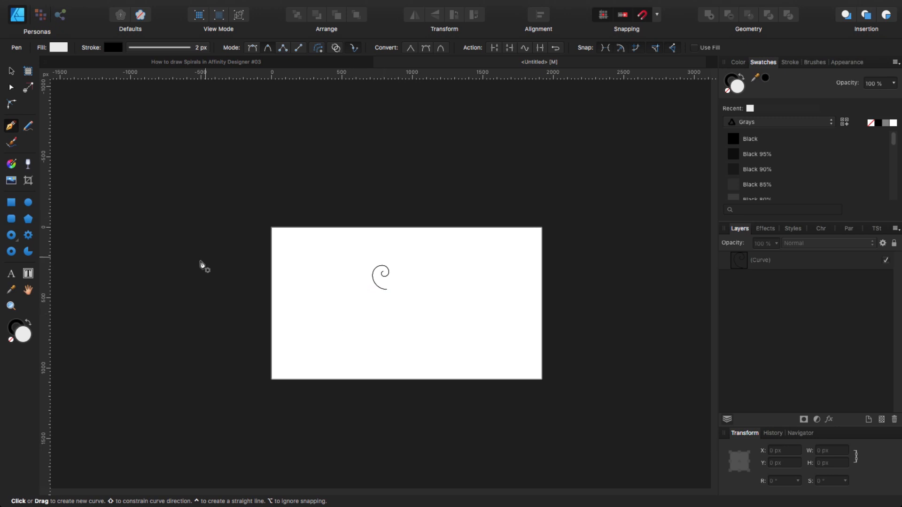
scroll(304, 257, up, 5)
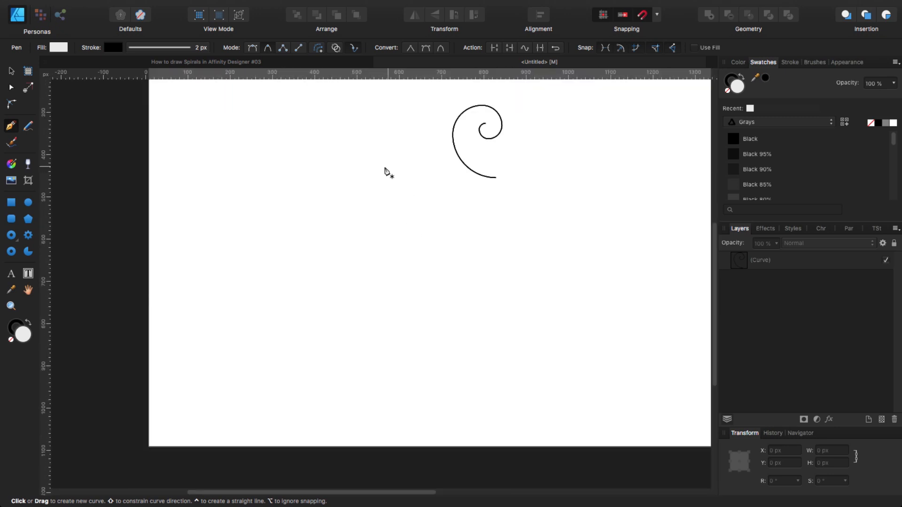
scroll(315, 237, down, 2)
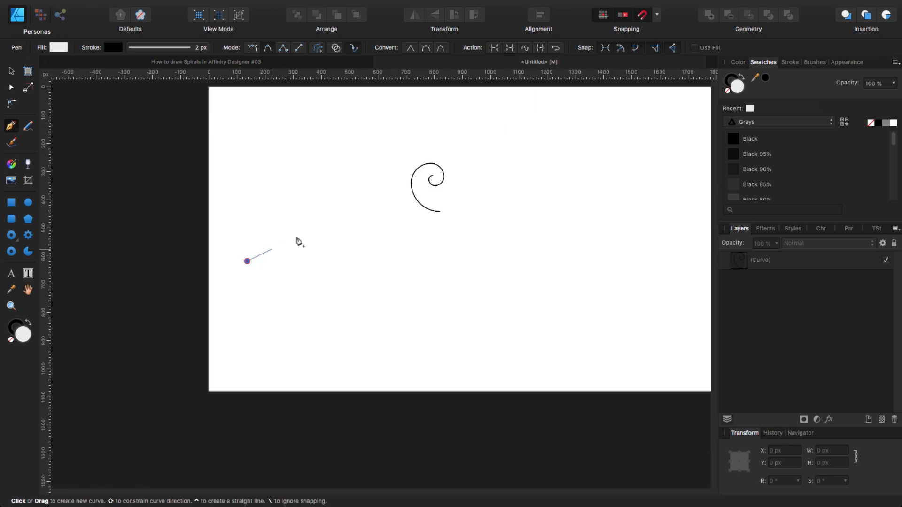
click(370, 209)
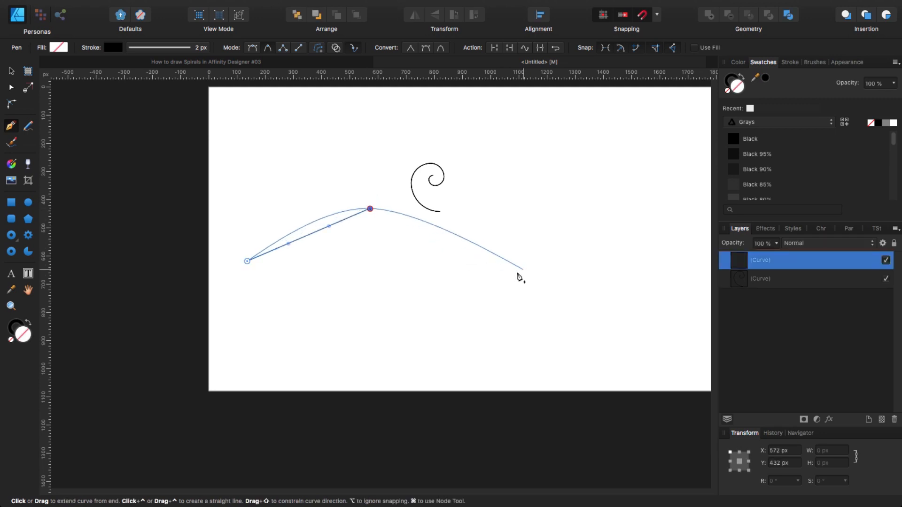
drag(525, 294, 677, 252)
click(677, 246)
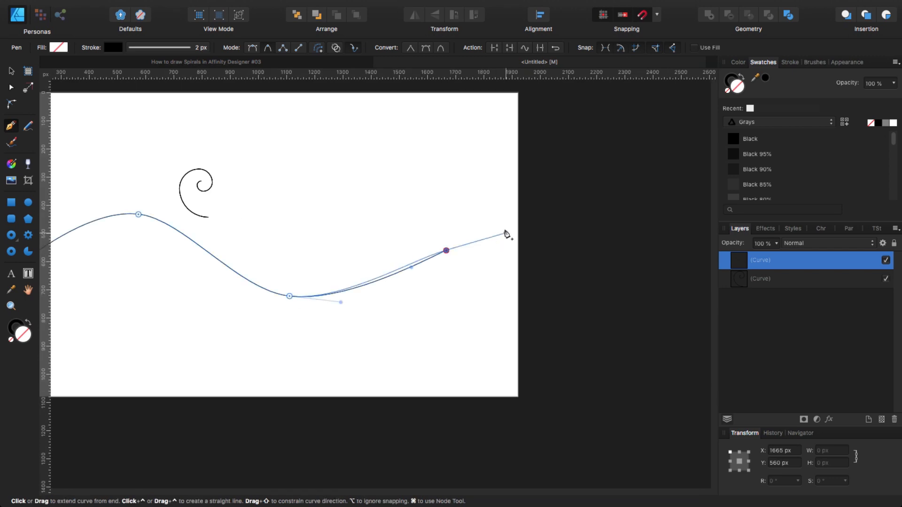
click(507, 267)
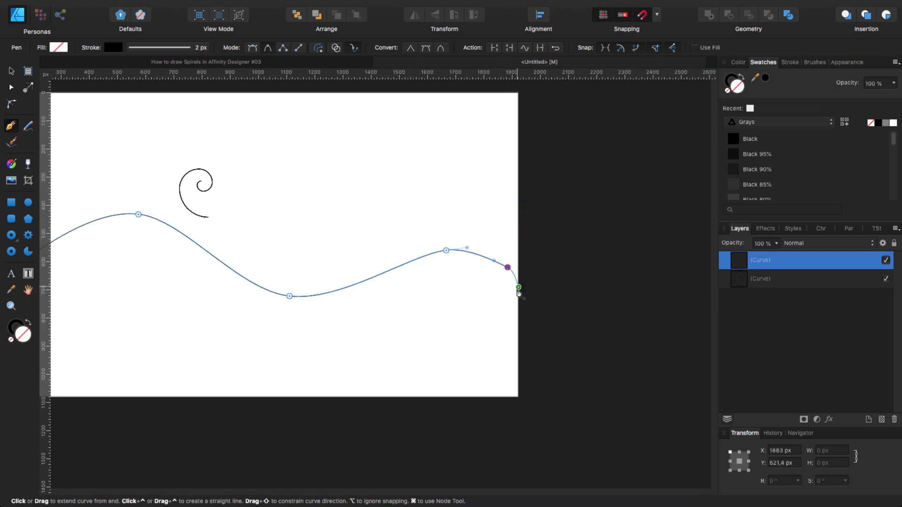
key(Escape)
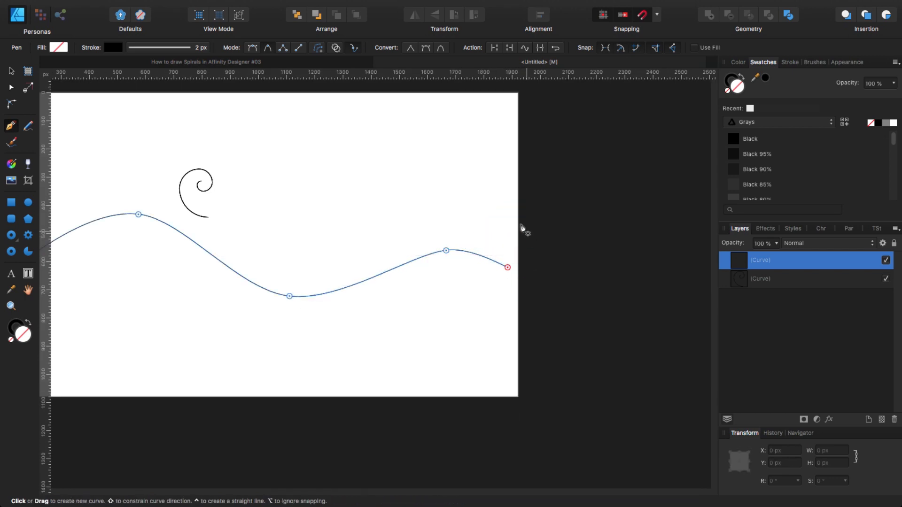
key(v)
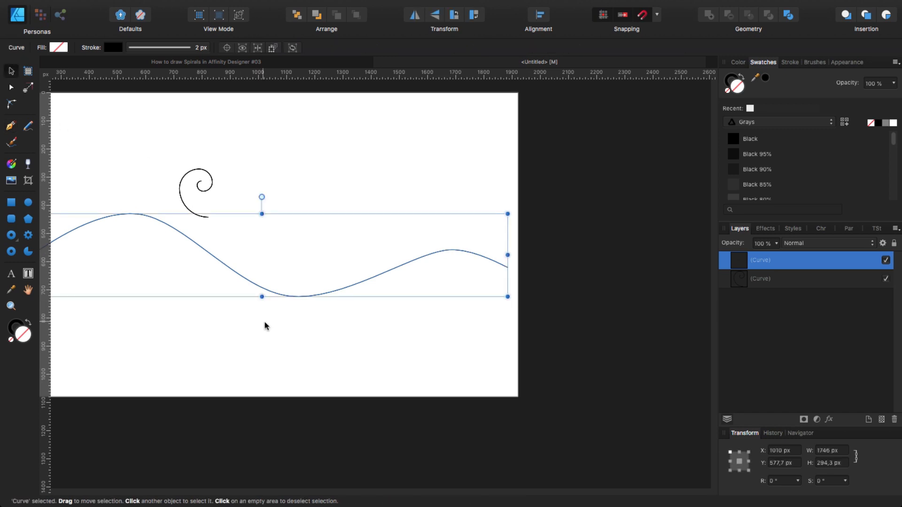
Expand the wavy curve's stroke into a filled shape
scroll(386, 284, left, 5)
scroll(387, 284, down, 2)
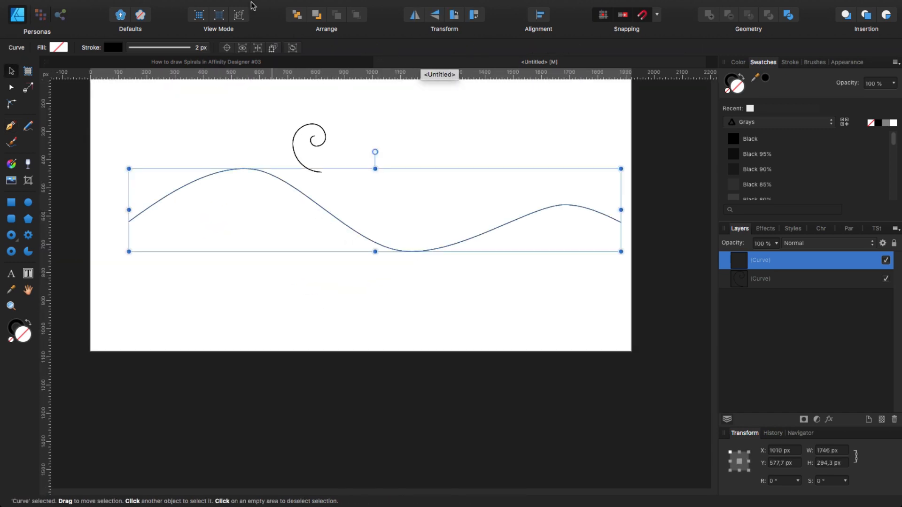
mouse_move(220, 3)
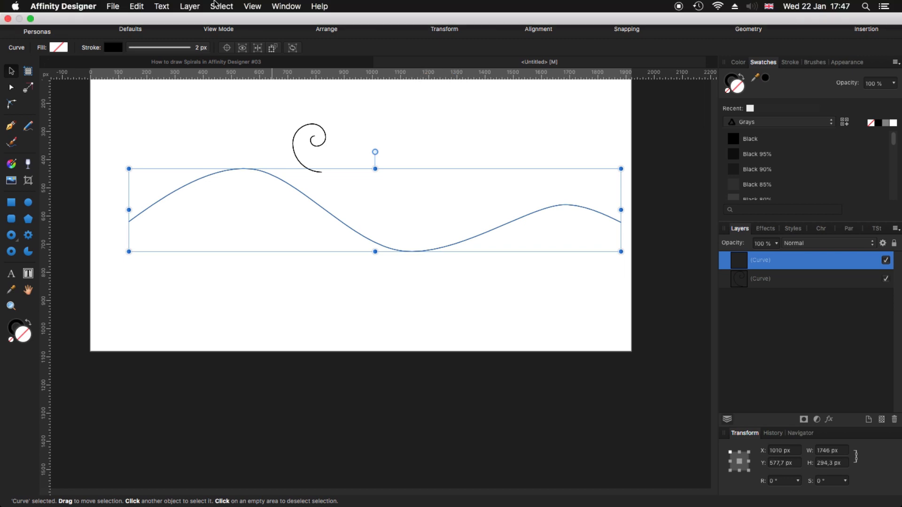
click(190, 6)
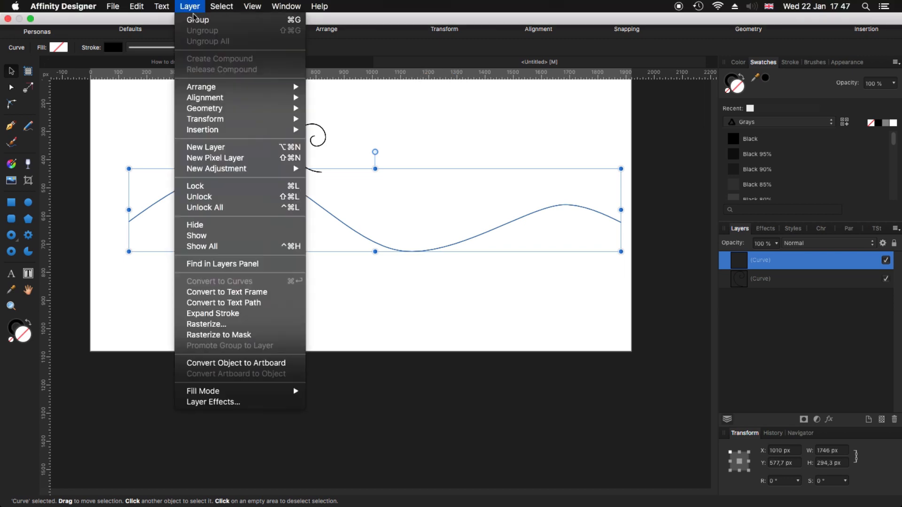
click(217, 313)
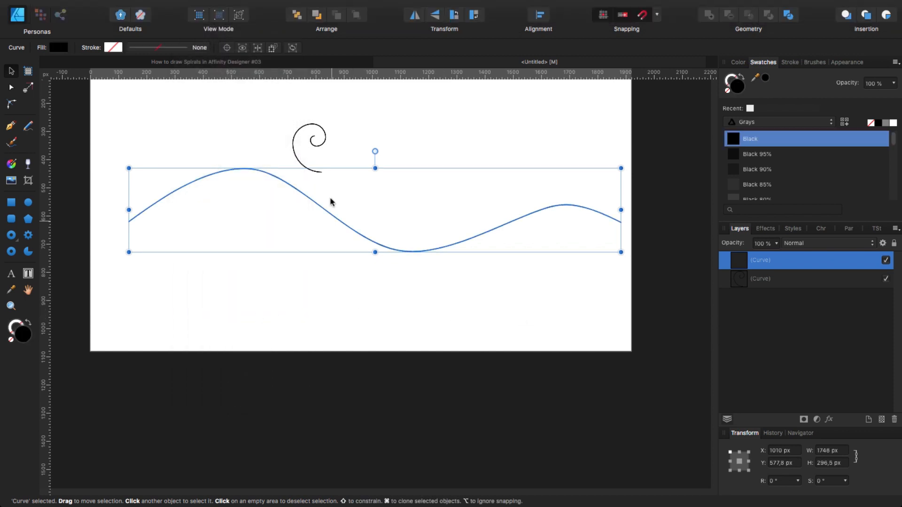
Place the spiral on the wave's first crest and distribute four copies of it along the wave
mouse_move(294, 145)
mouse_down()
mouse_move(208, 142)
mouse_move(220, 158)
mouse_move(280, 173)
mouse_up()
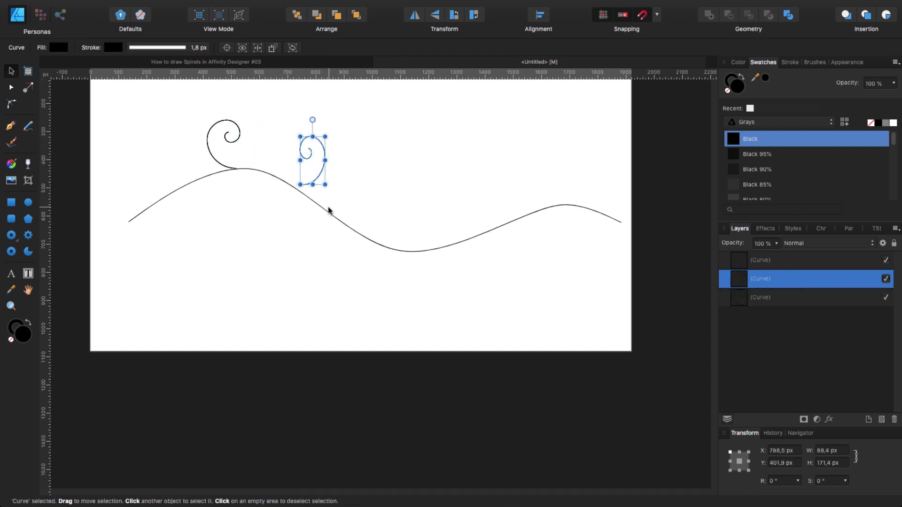
key(alt)
drag(274, 151, 341, 174)
click(296, 158)
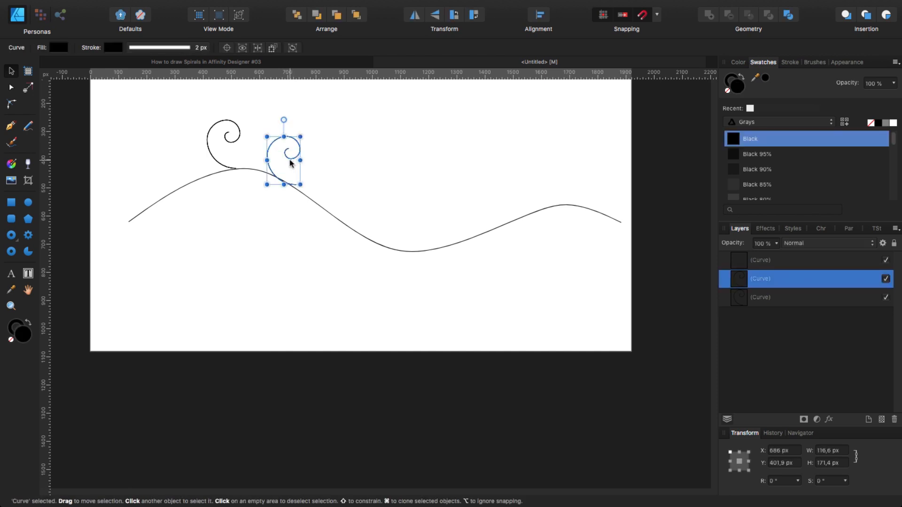
mouse_move(295, 154)
mouse_down()
mouse_move(399, 203)
mouse_move(518, 197)
mouse_up()
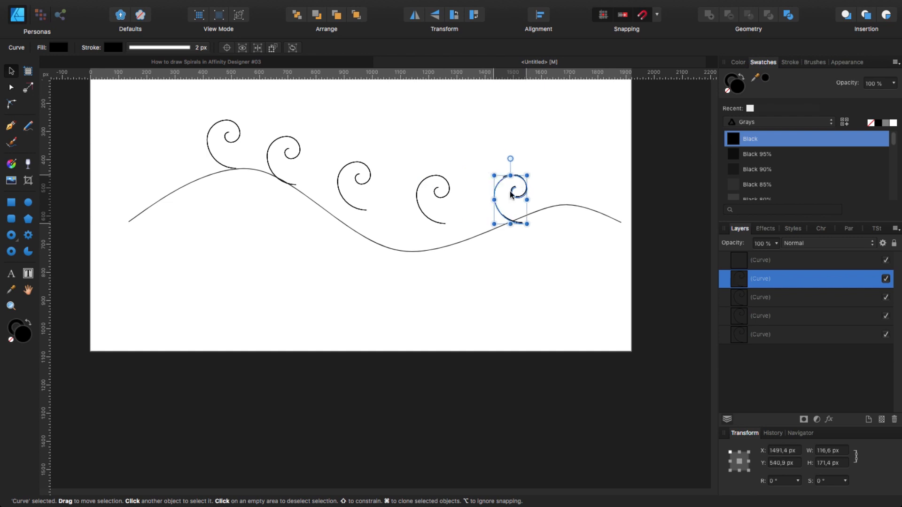
Duplicate all five spirals below the originals and flip the copies vertically
drag(192, 106, 549, 261)
drag(419, 195, 419, 261)
click(433, 18)
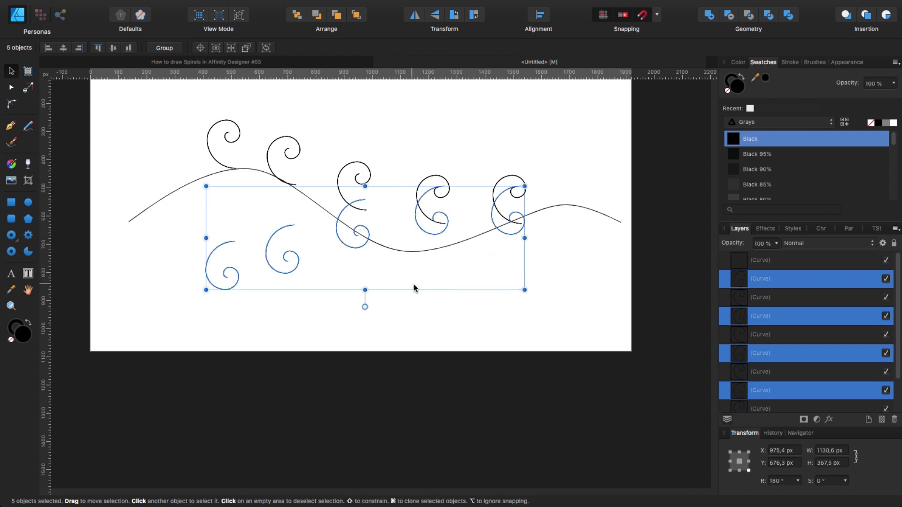
scroll(202, 219, left, 5)
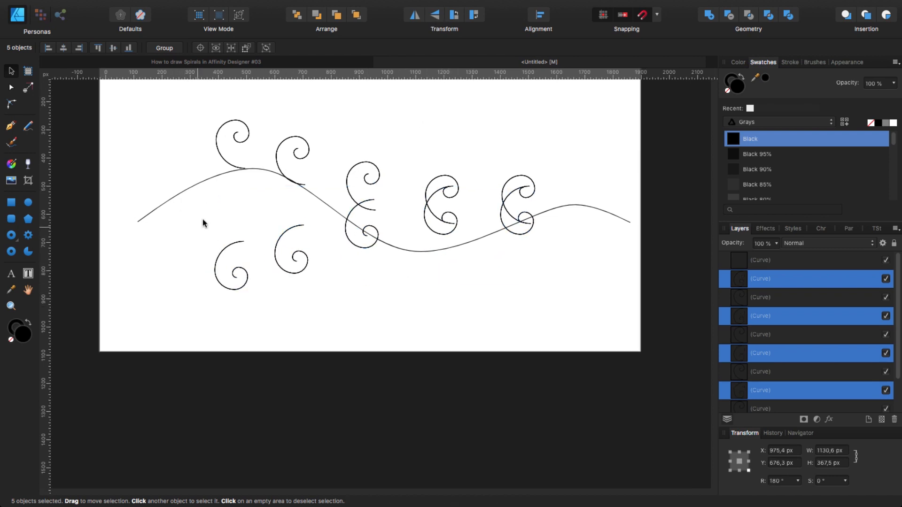
Move the first upper spiral onto the wave's left rising slope and rotate it to 19.5°
click(254, 148)
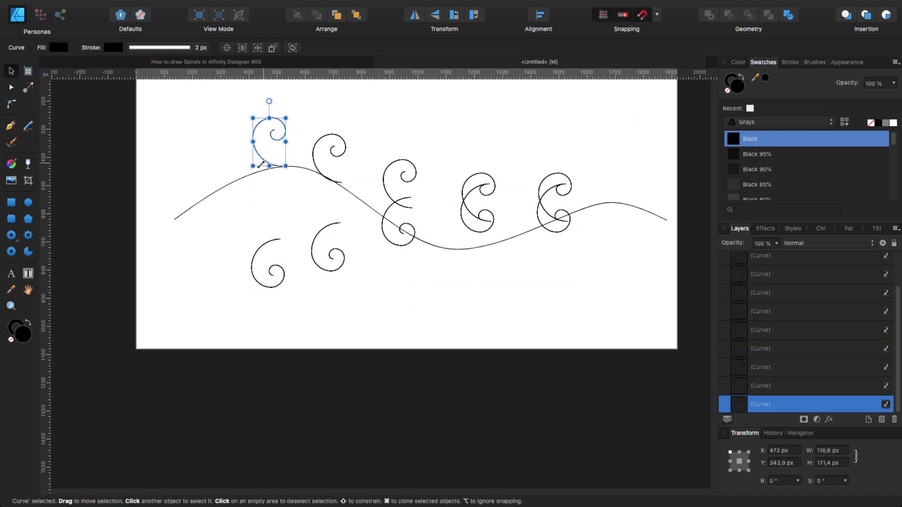
key(super+plus)
drag(235, 169, 495, 299)
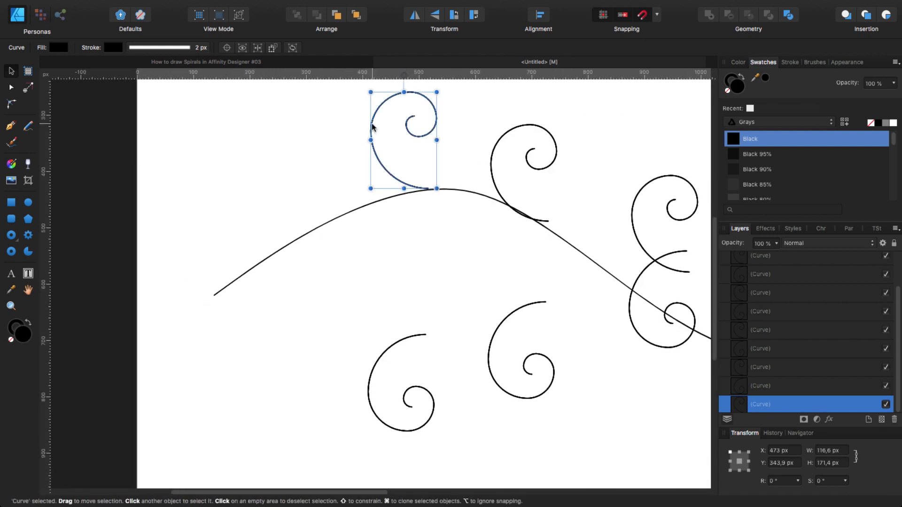
drag(372, 126, 294, 148)
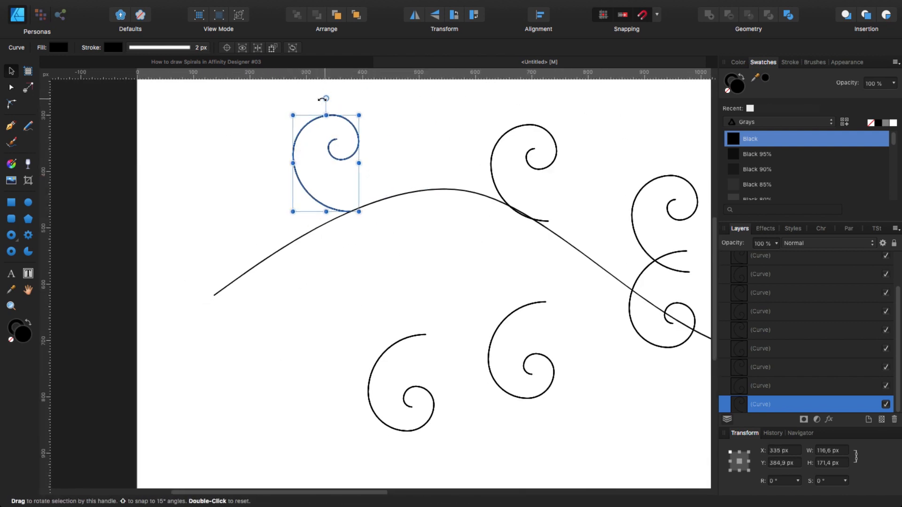
drag(322, 99, 296, 135)
Move and rotate the first lower spiral so it branches off the wave where the first upper spiral meets it
key(super+plus)
drag(426, 396, 326, 214)
drag(322, 412, 378, 397)
drag(288, 214, 309, 160)
click(256, 126)
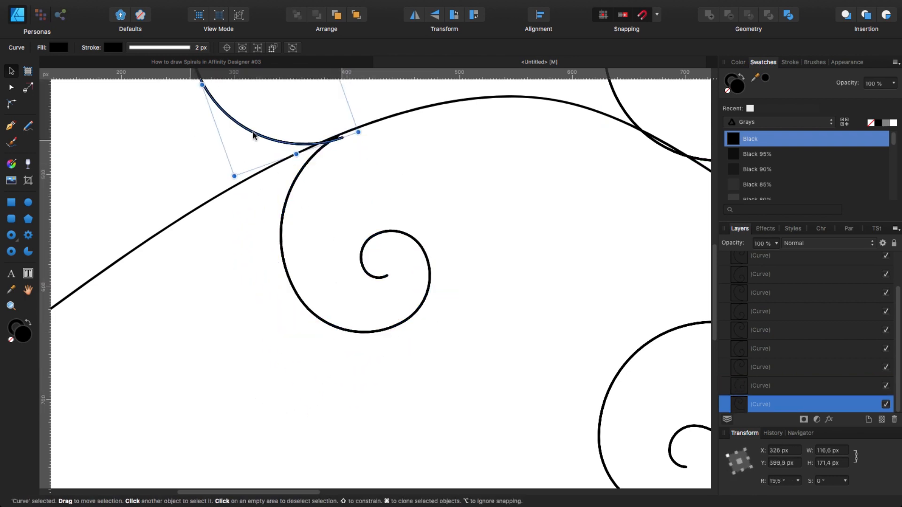
Rotate the second upper spiral to -31.3° and seat its end on the wave's descending slope
scroll(393, 249, right, 10)
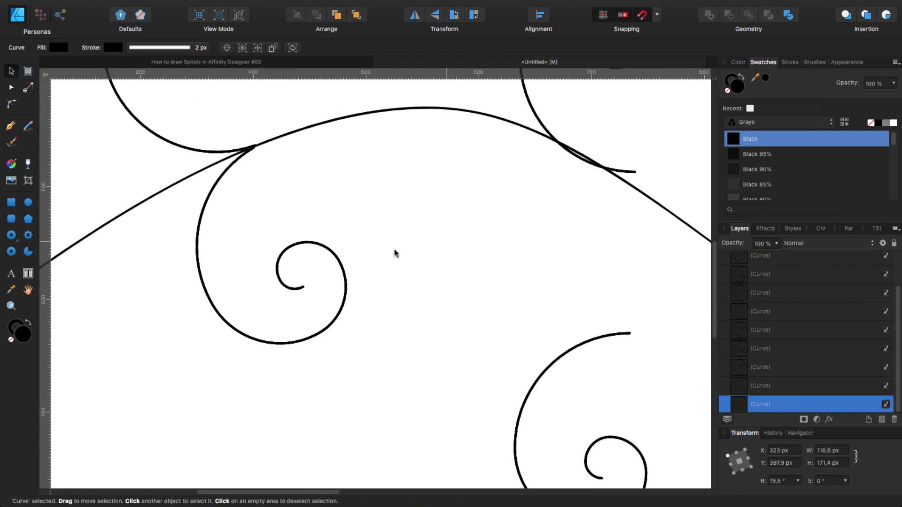
scroll(386, 159, up, 3)
click(394, 119)
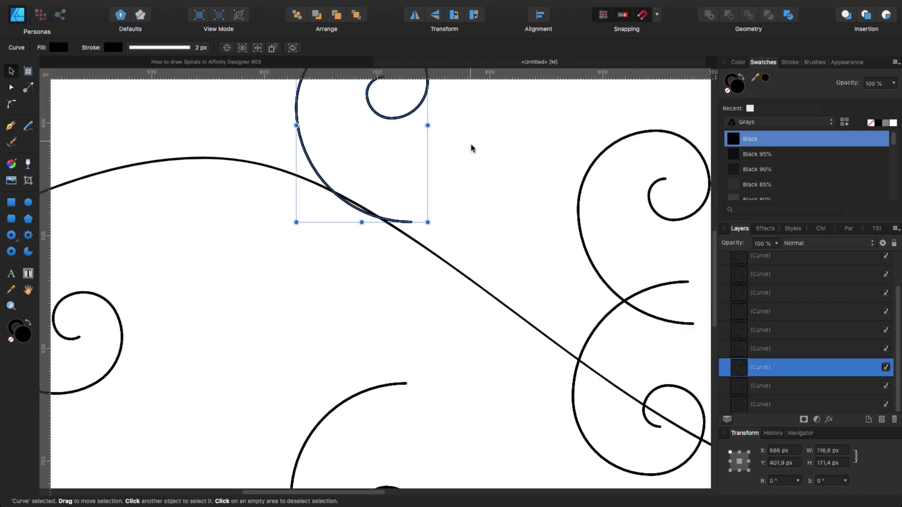
scroll(471, 147, up, 5)
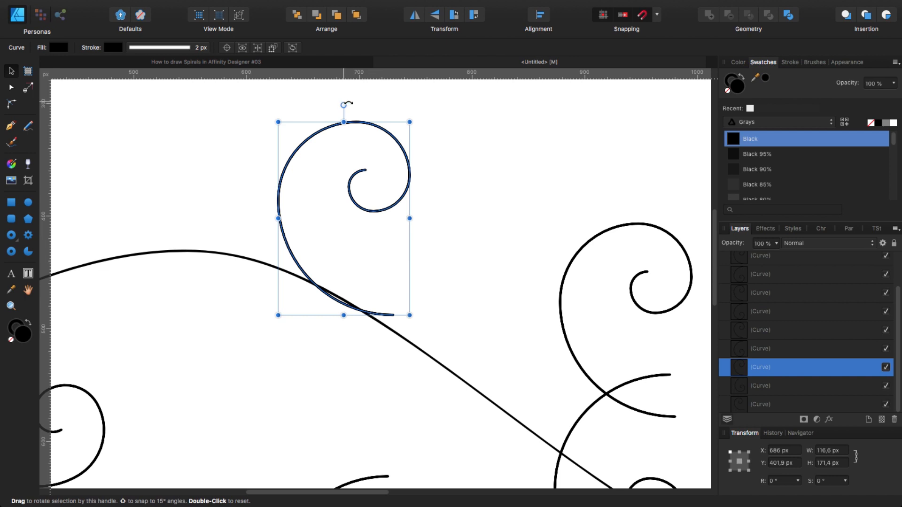
drag(346, 109, 390, 116)
drag(291, 246, 305, 229)
mouse_move(404, 96)
mouse_down()
mouse_move(421, 107)
mouse_move(413, 104)
mouse_up()
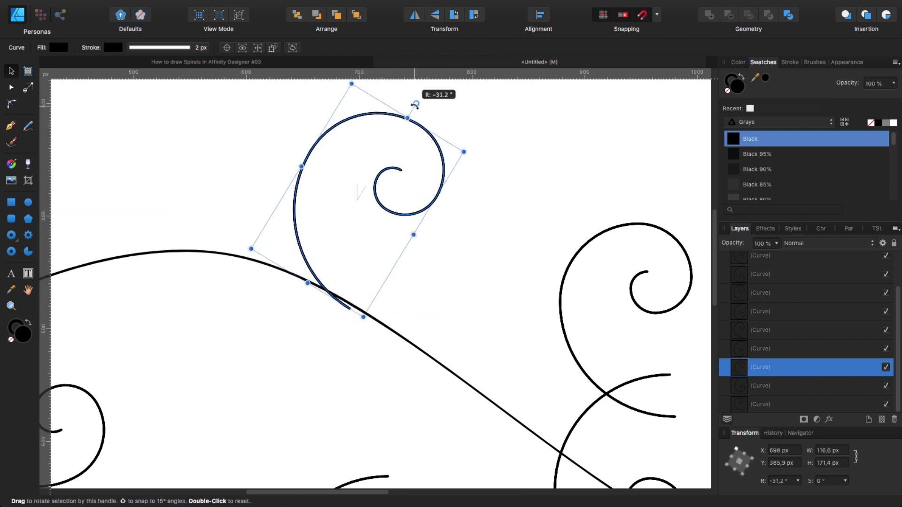
drag(308, 242, 319, 256)
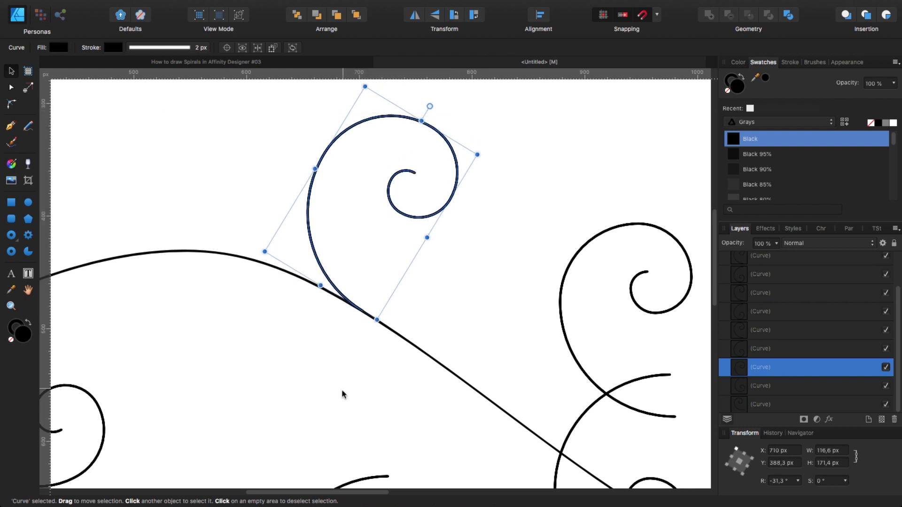
Rotate the second lower spiral and join it to the wave where the second upper spiral branches off
scroll(343, 392, down, 5)
drag(382, 356, 350, 203)
drag(345, 397, 281, 325)
drag(365, 225, 326, 169)
drag(212, 291, 240, 317)
drag(309, 158, 307, 161)
click(408, 293)
Rotate the third lower spiral and join its end tangentially to the lower part of the wave's descending slope
scroll(411, 294, right, 7)
scroll(410, 294, down, 6)
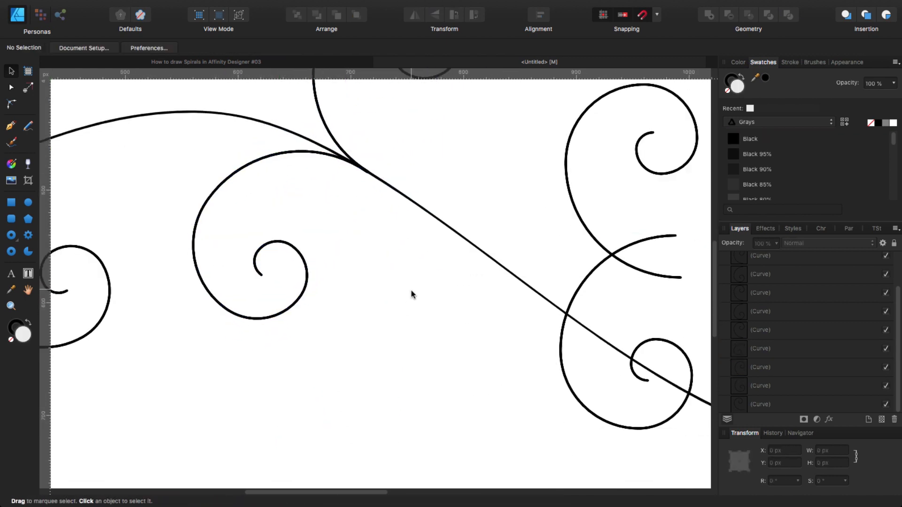
click(497, 229)
drag(499, 195, 426, 347)
drag(425, 457, 320, 388)
drag(460, 287, 443, 240)
drag(300, 340, 346, 398)
drag(390, 231, 446, 246)
Rotate the third upper spiral and seat its end on the wave where the third lower spiral joins
click(491, 165)
click(503, 129)
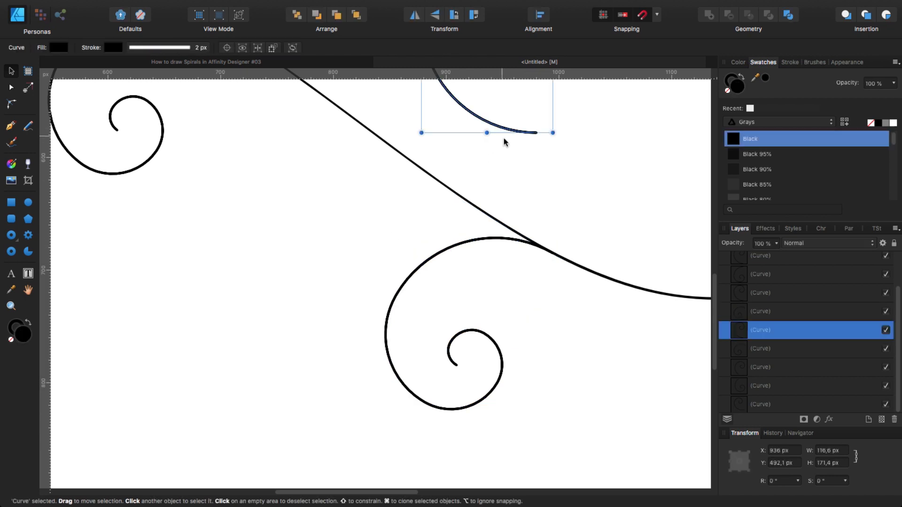
scroll(503, 136, up, 7)
scroll(504, 136, right, 4)
drag(414, 75, 413, 88)
scroll(415, 207, up, 4)
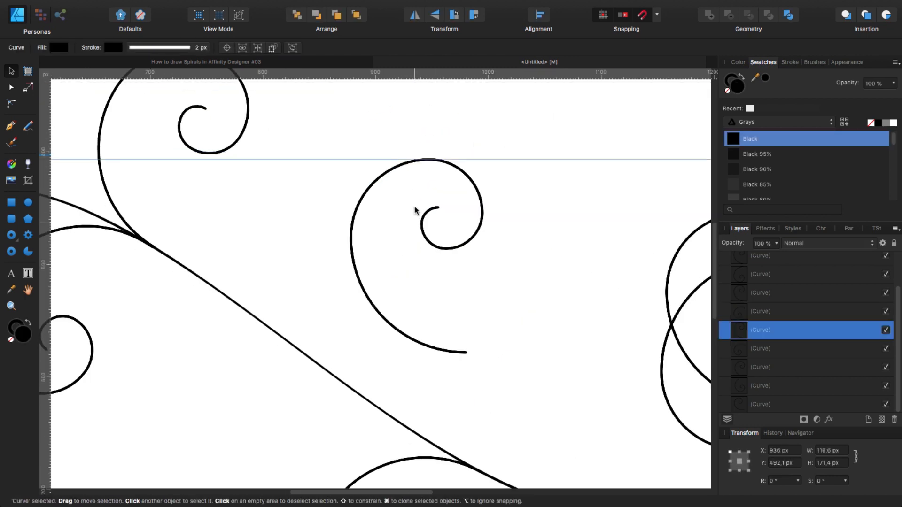
drag(416, 142, 489, 170)
scroll(404, 202, down, 7)
drag(394, 208, 475, 318)
drag(449, 287, 492, 331)
Move the last upper and lower spirals to the wave's right crest and remove the stray horizontal guide
click(521, 261)
scroll(520, 261, up, 3)
scroll(559, 286, down, 8)
scroll(509, 250, right, 5)
drag(558, 269, 656, 321)
drag(546, 251, 644, 228)
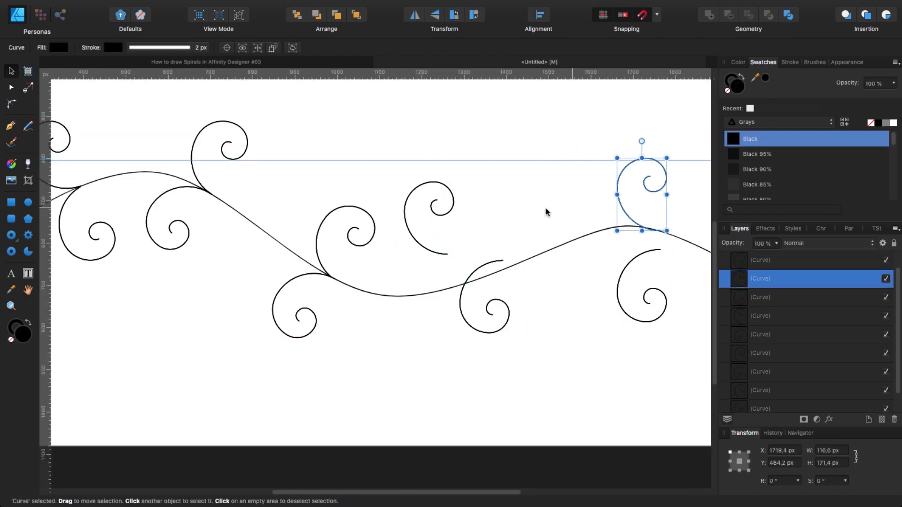
drag(489, 160, 465, 471)
Join the fourth upper and lower spirals at one point on the wave's rising slope, rotating the lower one to fit
drag(439, 253, 314, 235)
key(super+plus)
key(super+plus)
key(super+plus)
drag(399, 357, 429, 377)
drag(461, 418, 519, 396)
mouse_move(426, 219)
mouse_down()
mouse_move(462, 233)
mouse_move(472, 227)
mouse_move(468, 203)
mouse_up()
click(397, 303)
Rotate the last upper spiral to -13.8° and seat its end on the wave just past the right crest
key(super+minus)
key(super+minus)
key(super+minus)
key(super+plus)
key(super+plus)
drag(583, 180, 308, 306)
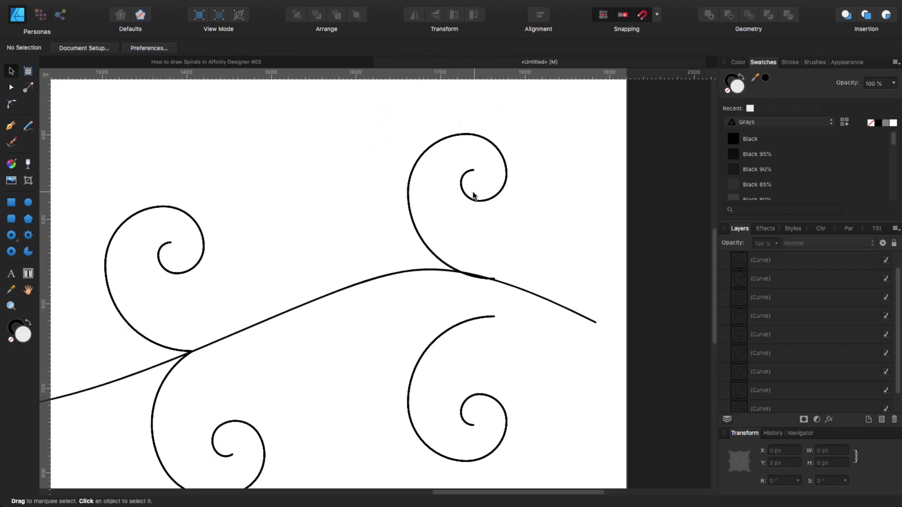
click(471, 194)
drag(458, 118, 478, 119)
drag(422, 243, 436, 235)
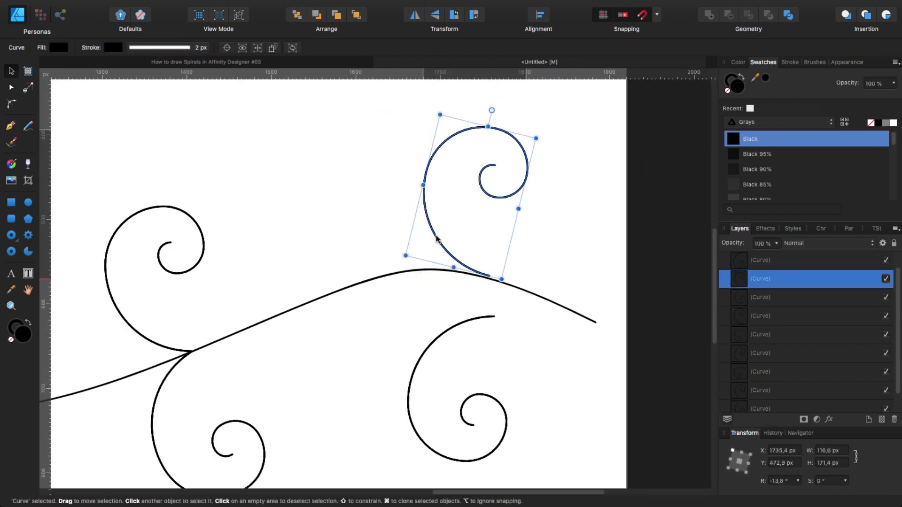
key(super+plus)
drag(510, 221, 509, 227)
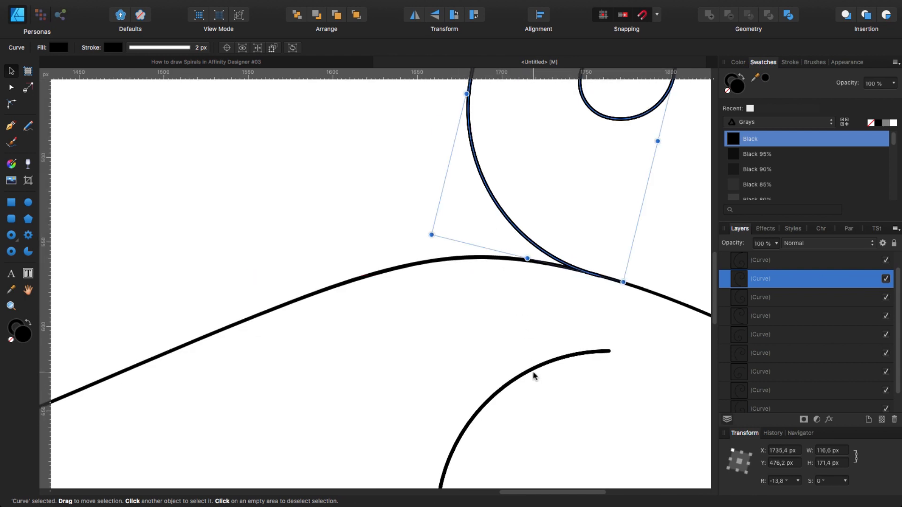
Rotate the last lower spiral and attach it to the wave beneath the last upper spiral
drag(533, 373, 513, 296)
key(super+minus)
drag(448, 440, 424, 421)
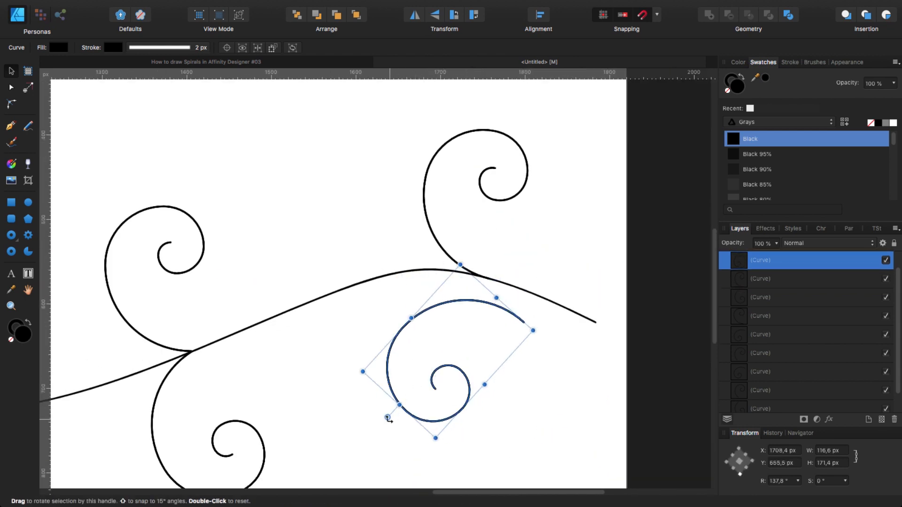
drag(457, 291, 457, 289)
click(387, 328)
Select the wave and all ten spirals and merge them into one shape with Add
key(super+minus)
key(super+minus)
key(super+minus)
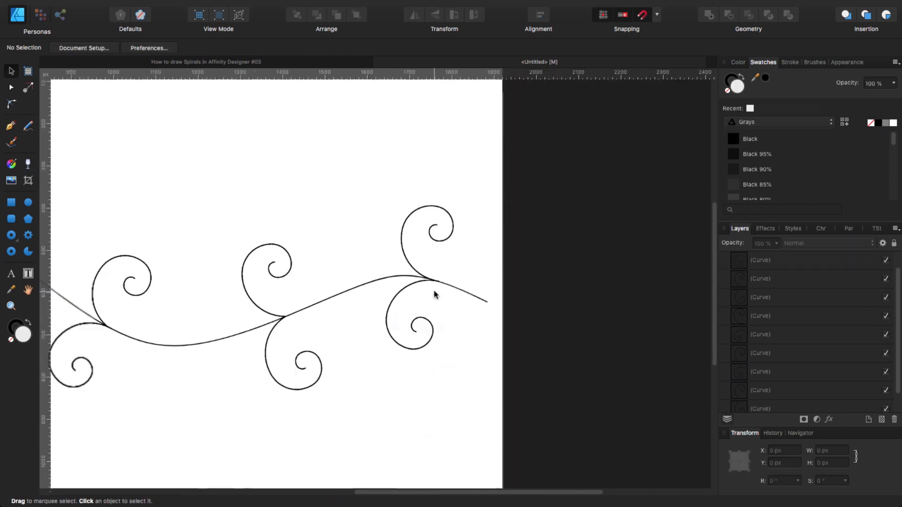
drag(145, 210, 484, 385)
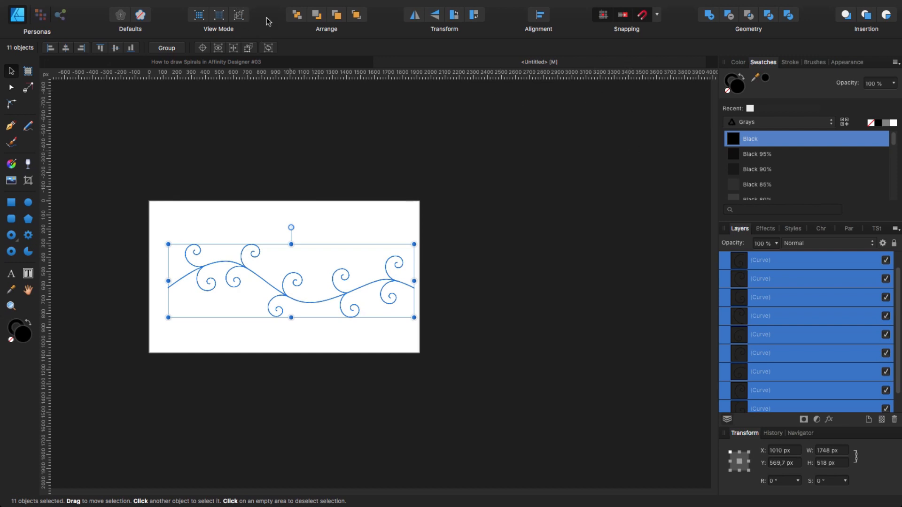
click(709, 15)
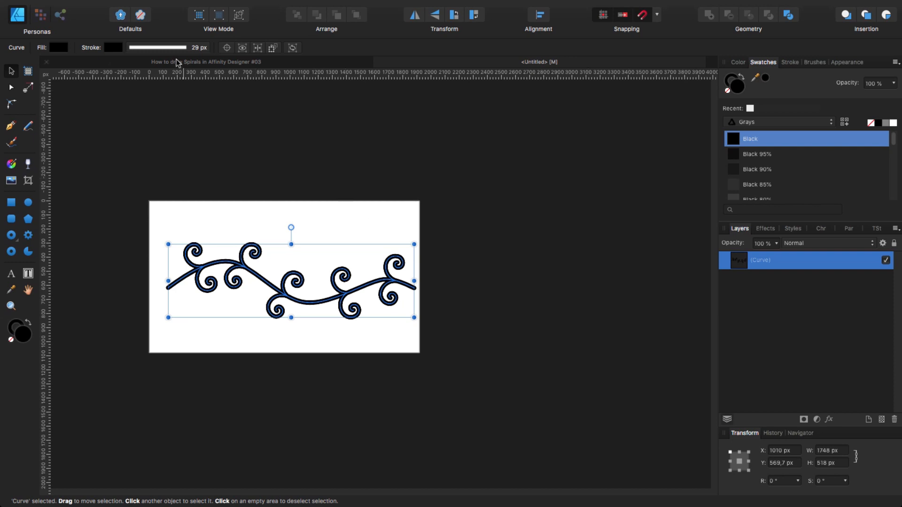
Set the merged ornament's stroke width to 3 px
click(157, 47)
drag(171, 83, 144, 87)
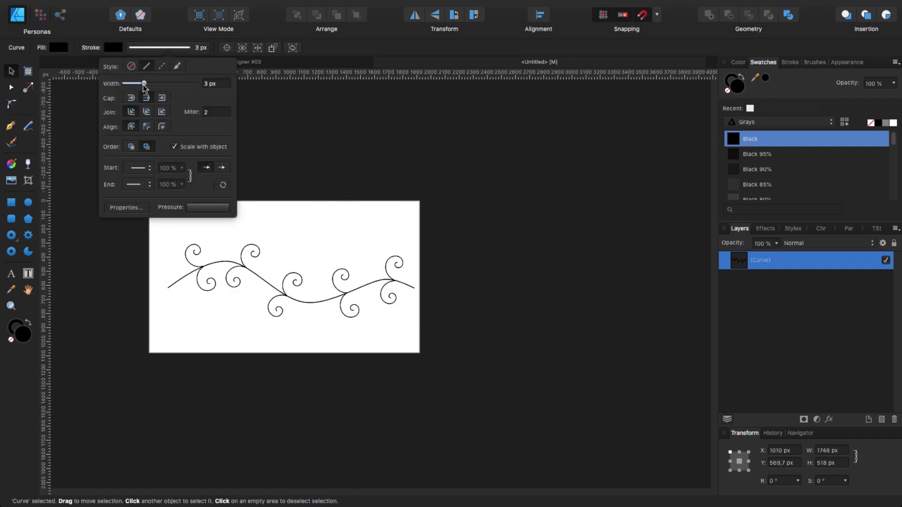
click(283, 299)
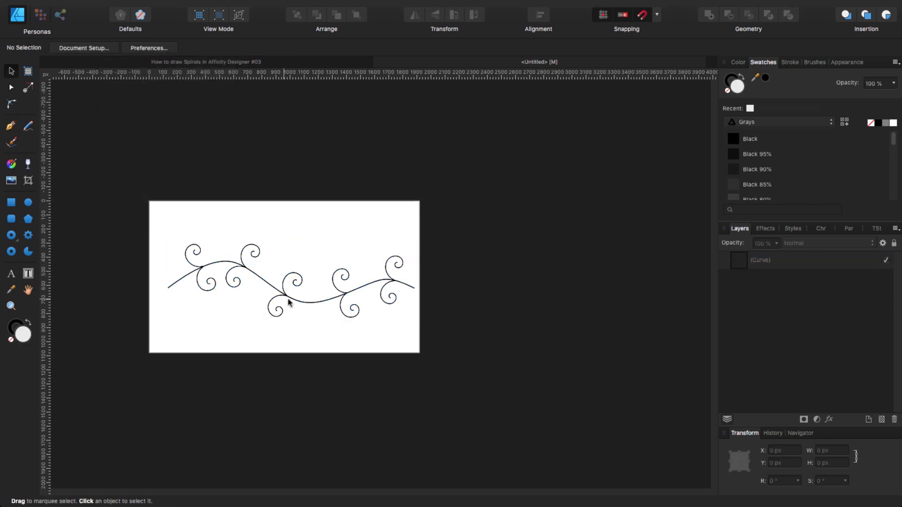
Duplicate the ornament, rotate the copy to -26° and move it up above the original
drag(301, 302, 287, 286)
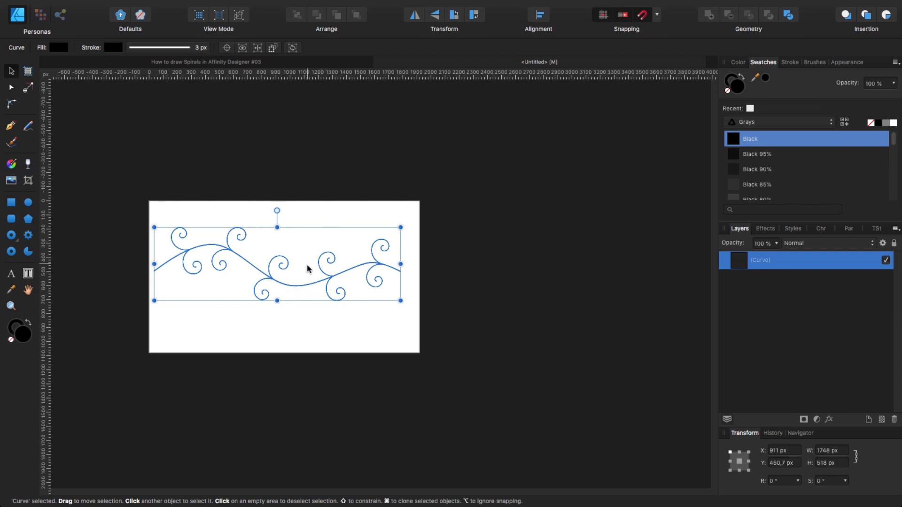
drag(307, 269, 328, 303)
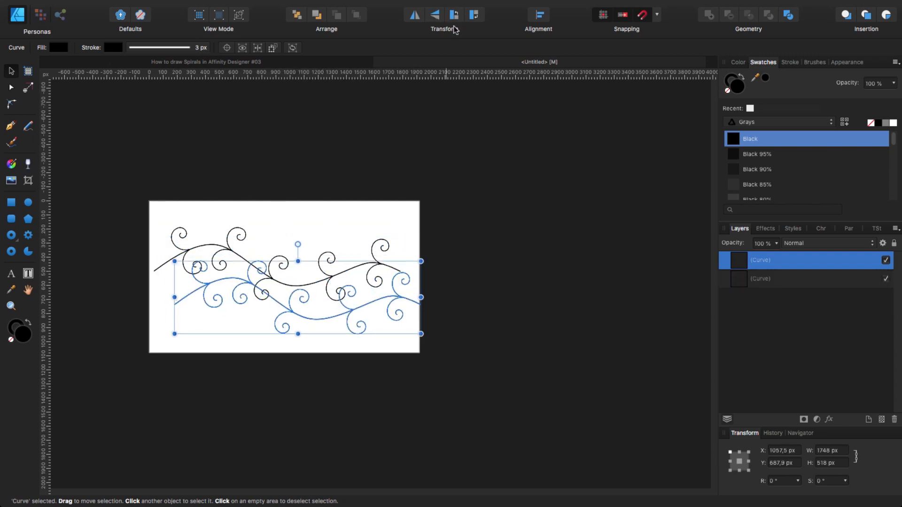
drag(298, 244, 323, 248)
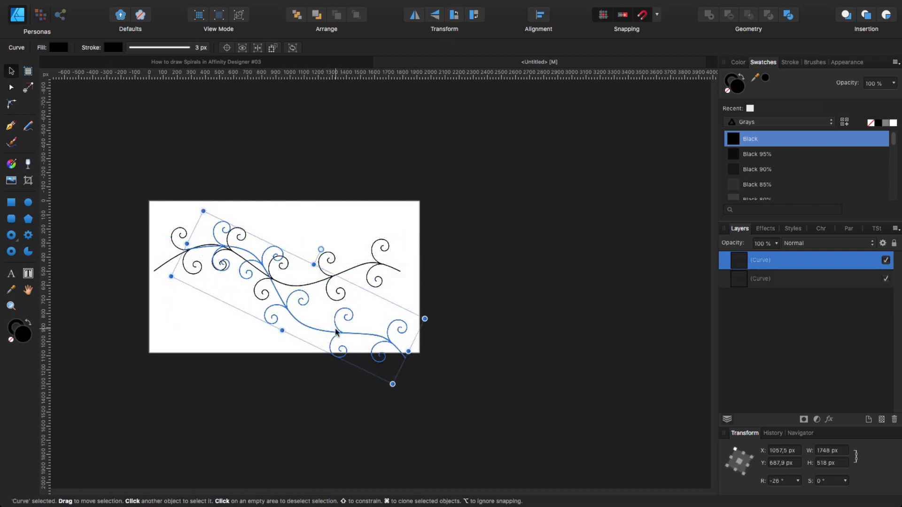
drag(336, 331, 329, 238)
Move the original ornament down and rotate it slightly counter-clockwise so its right end meets the copy's
click(303, 295)
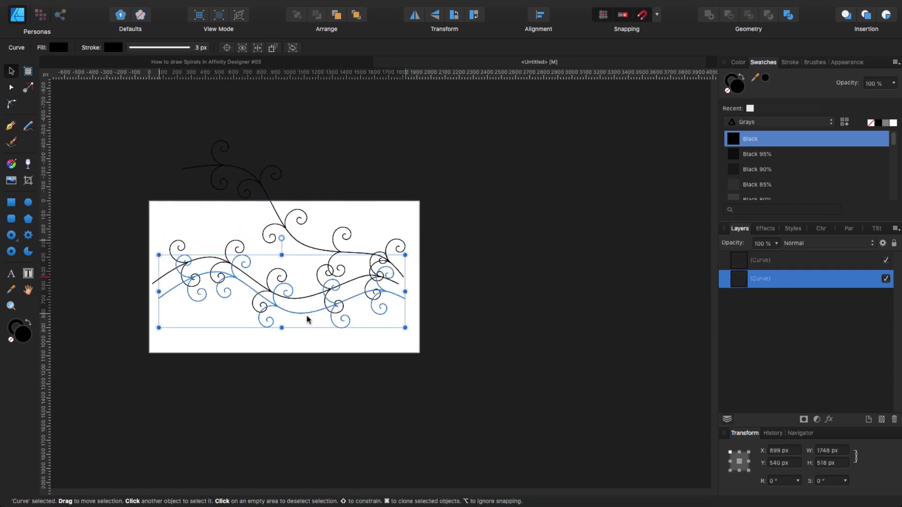
drag(254, 250, 300, 244)
click(267, 250)
click(241, 346)
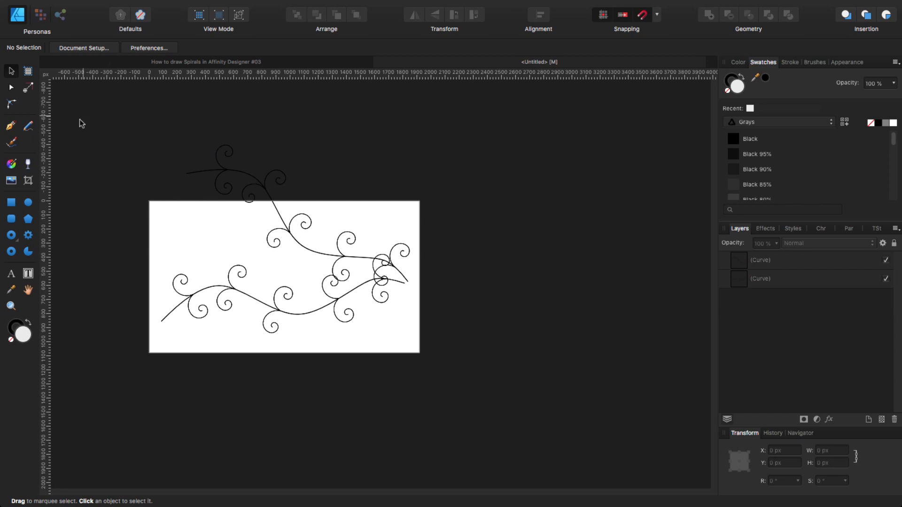
Group both ornaments, scale the group down to about 1320 px wide and center it on the page
drag(76, 122, 500, 397)
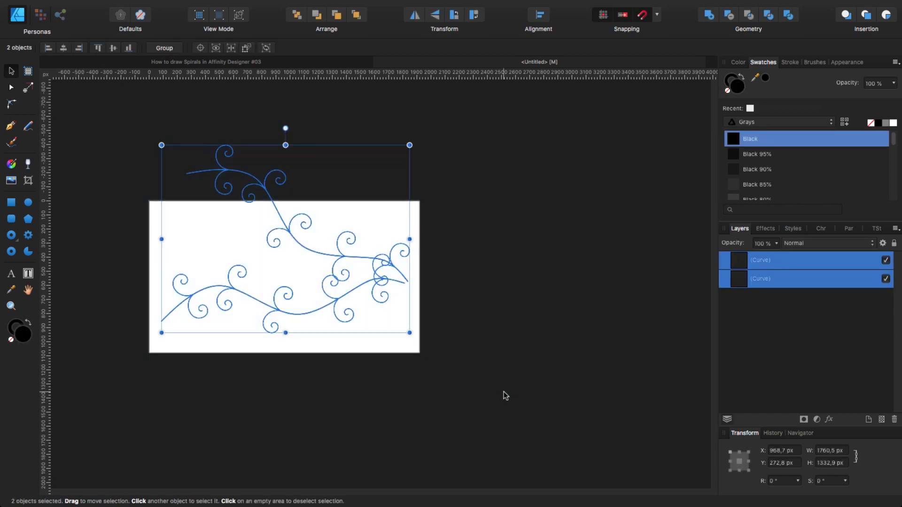
click(167, 48)
drag(428, 134, 341, 203)
drag(325, 308, 369, 307)
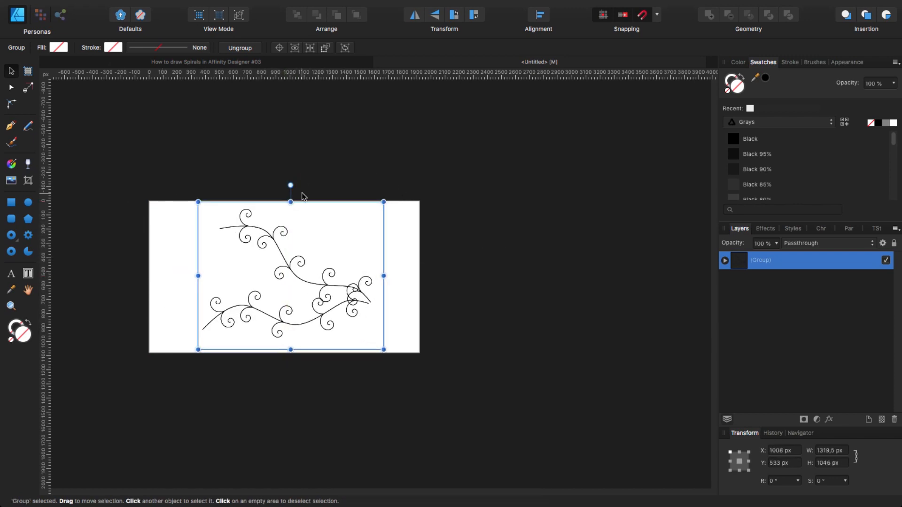
key(super+0)
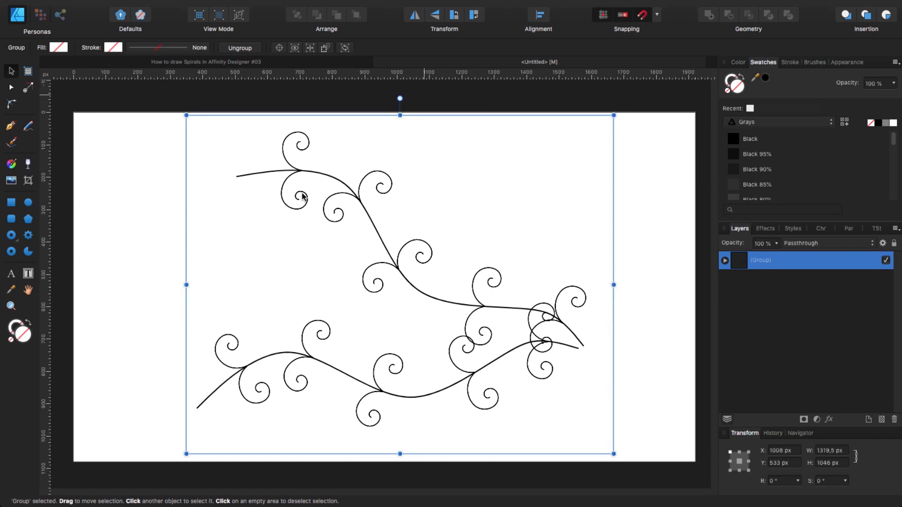
Draw a 1920 × 1080 px rectangle covering the whole page and remove its stroke
click(12, 204)
drag(74, 113, 695, 462)
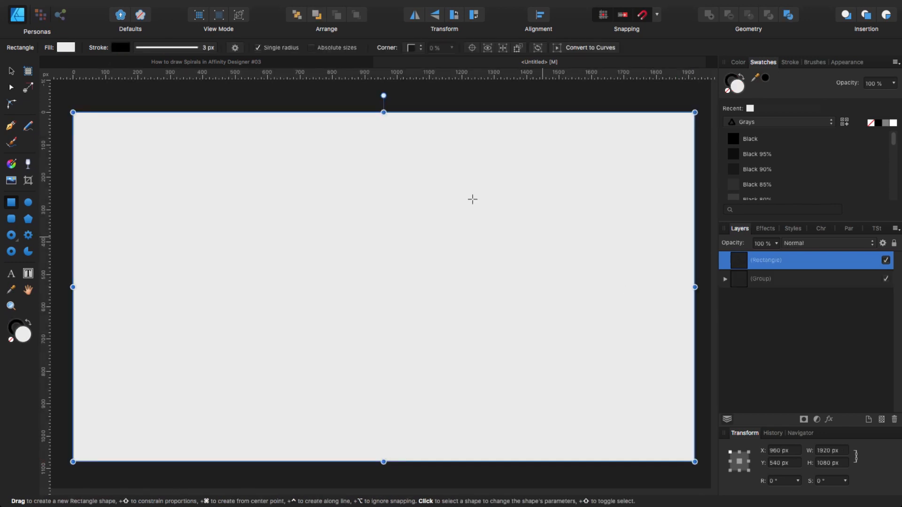
click(121, 48)
click(162, 47)
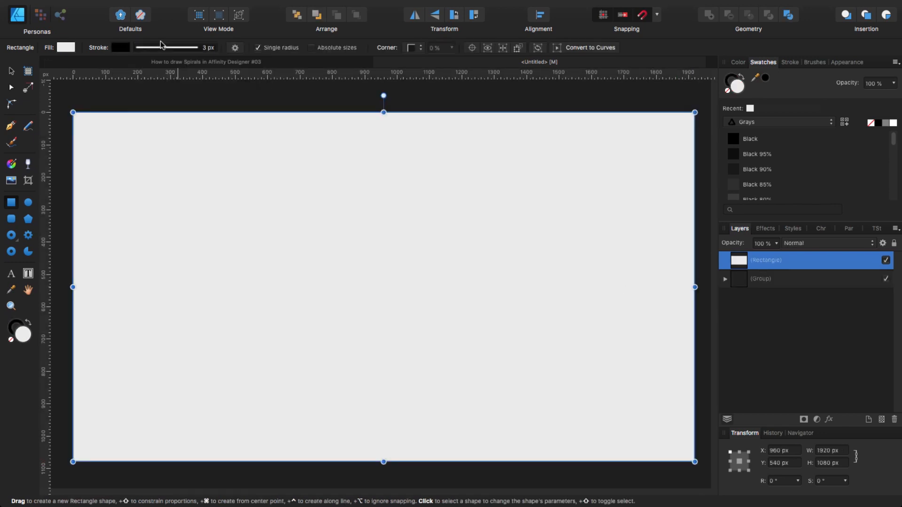
click(162, 47)
click(139, 66)
Fill the rectangle with black and place it behind the ornament group
click(68, 48)
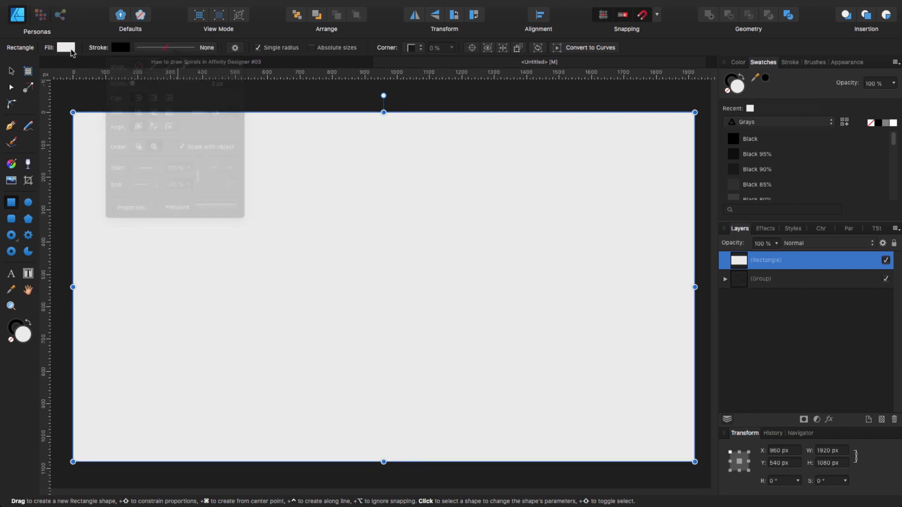
click(206, 60)
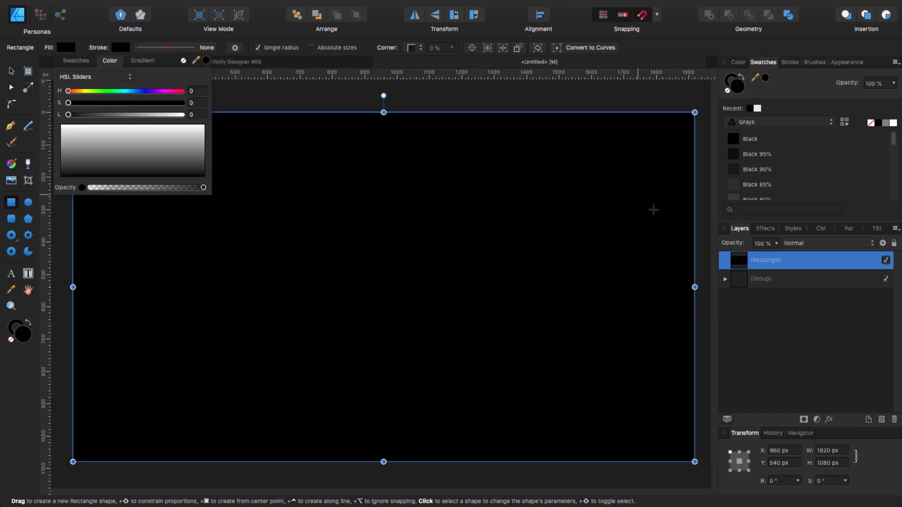
drag(744, 264, 743, 305)
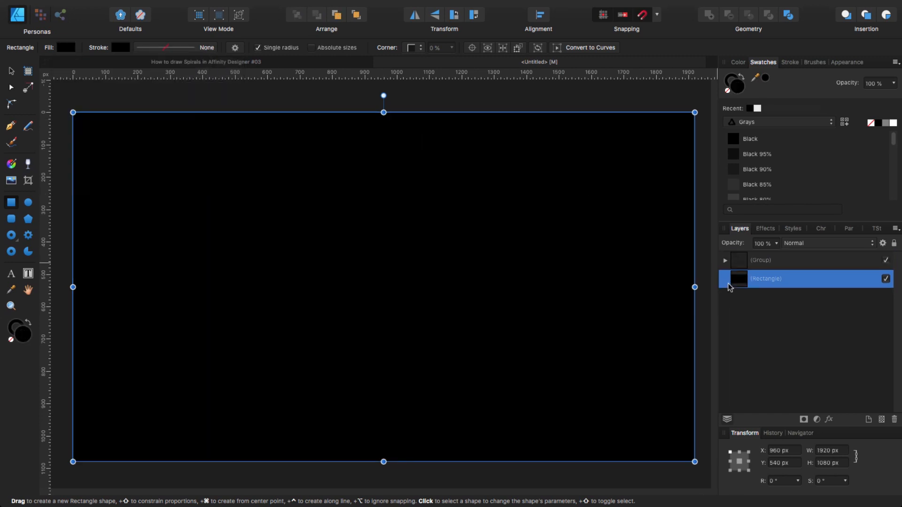
Select both curves inside the group, set their stroke color to white (lightness 100) and deselect them
click(725, 260)
click(752, 279)
key(a)
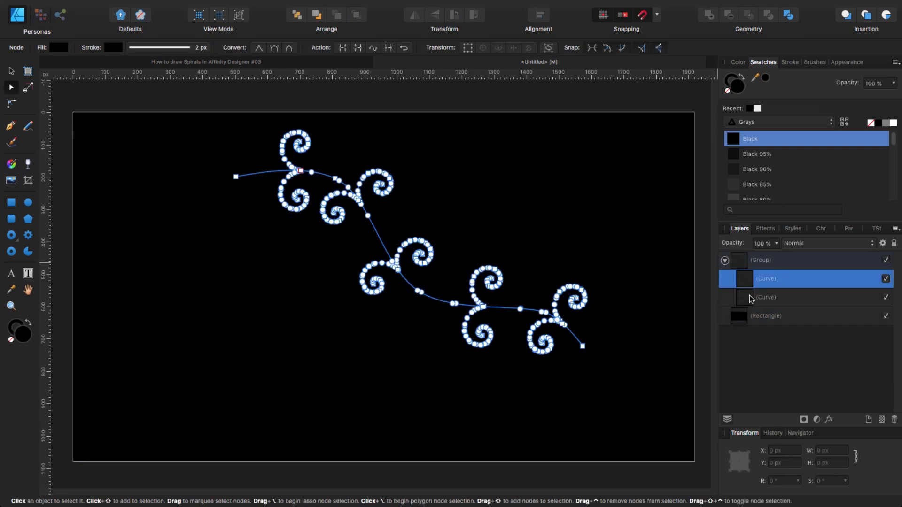
shift+click(752, 297)
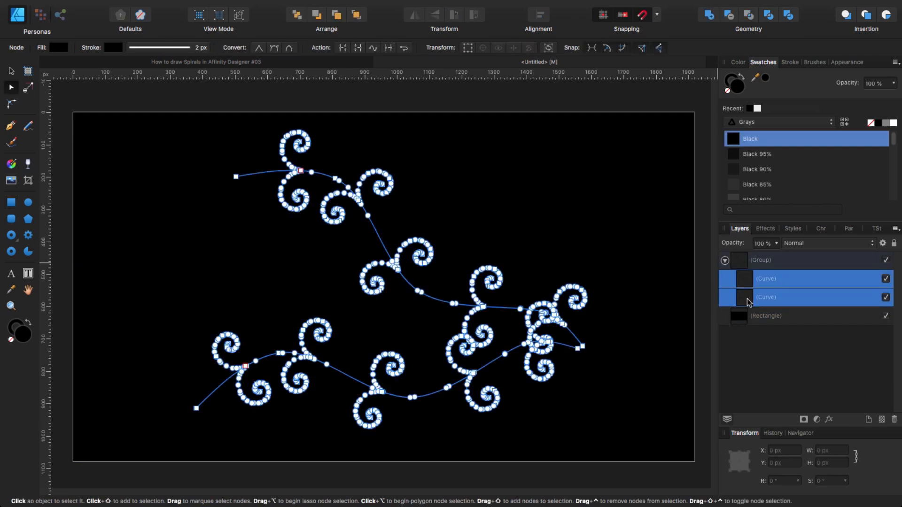
click(113, 48)
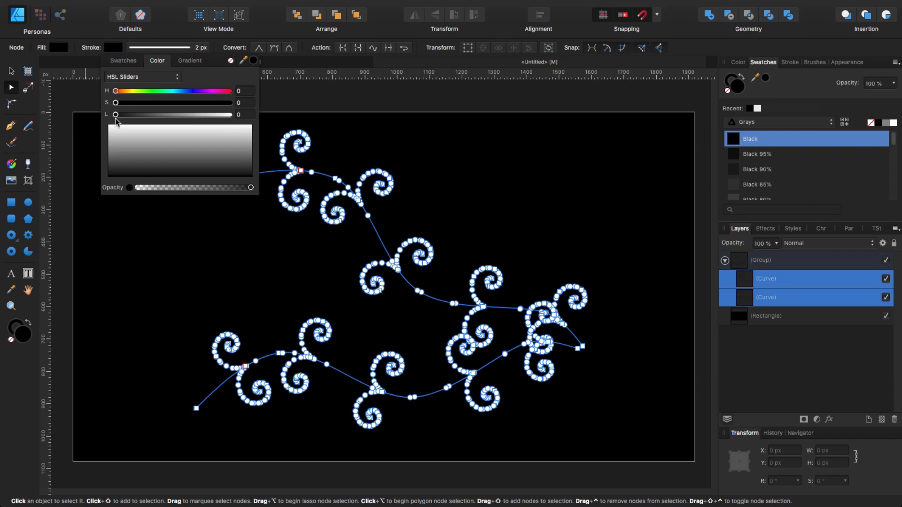
drag(116, 115, 243, 118)
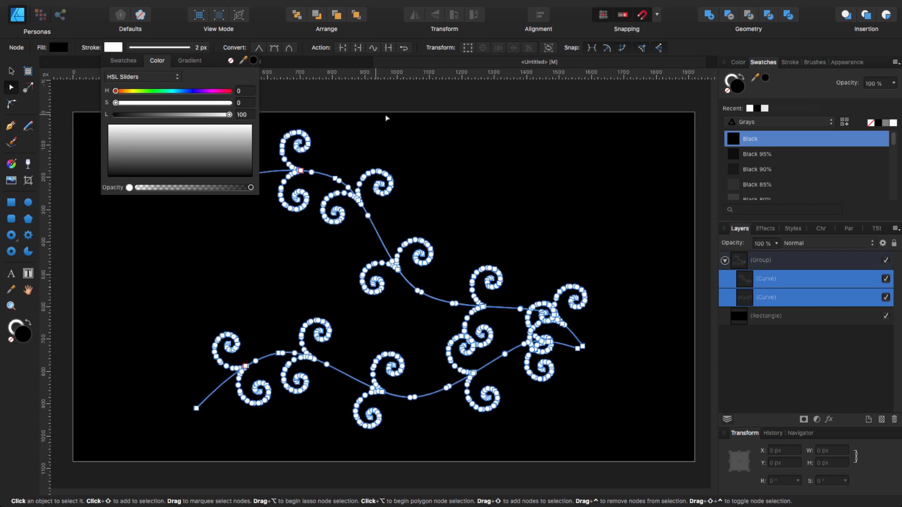
click(407, 93)
key(v)
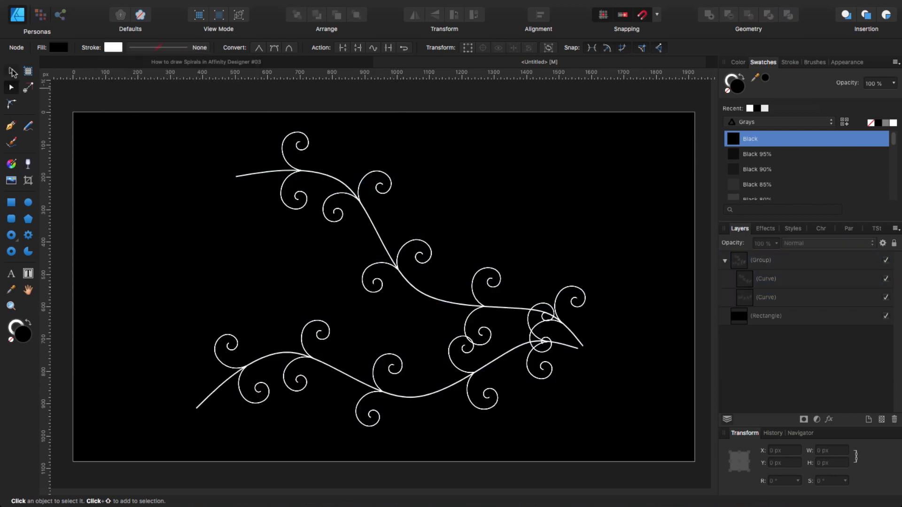